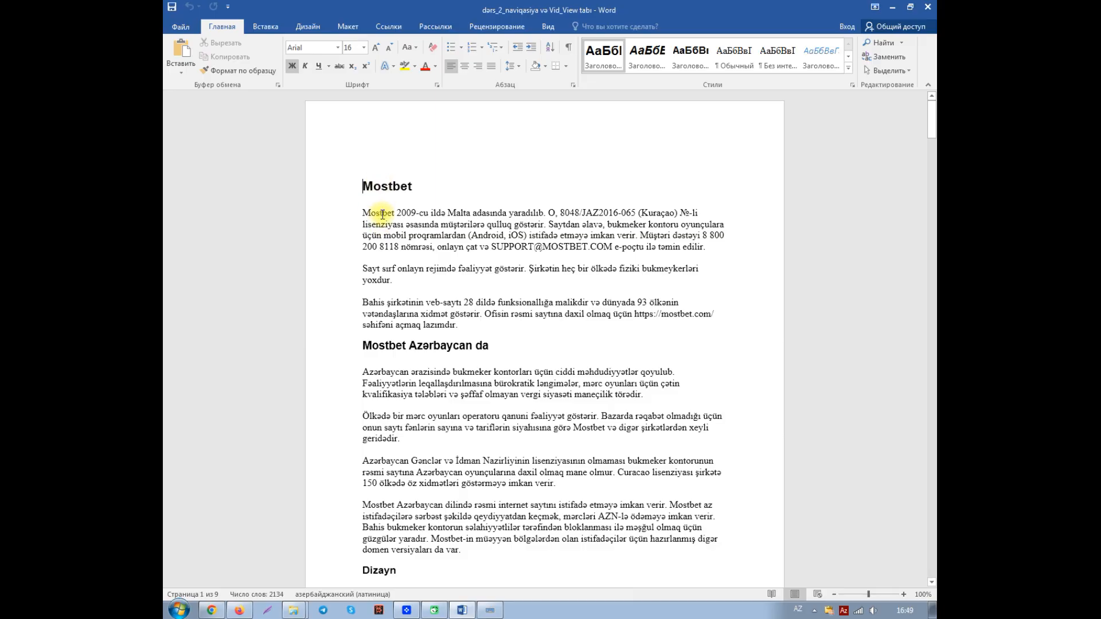
Step: Start saving a copy of the open document in the current word_az folder
left_click(182, 27)
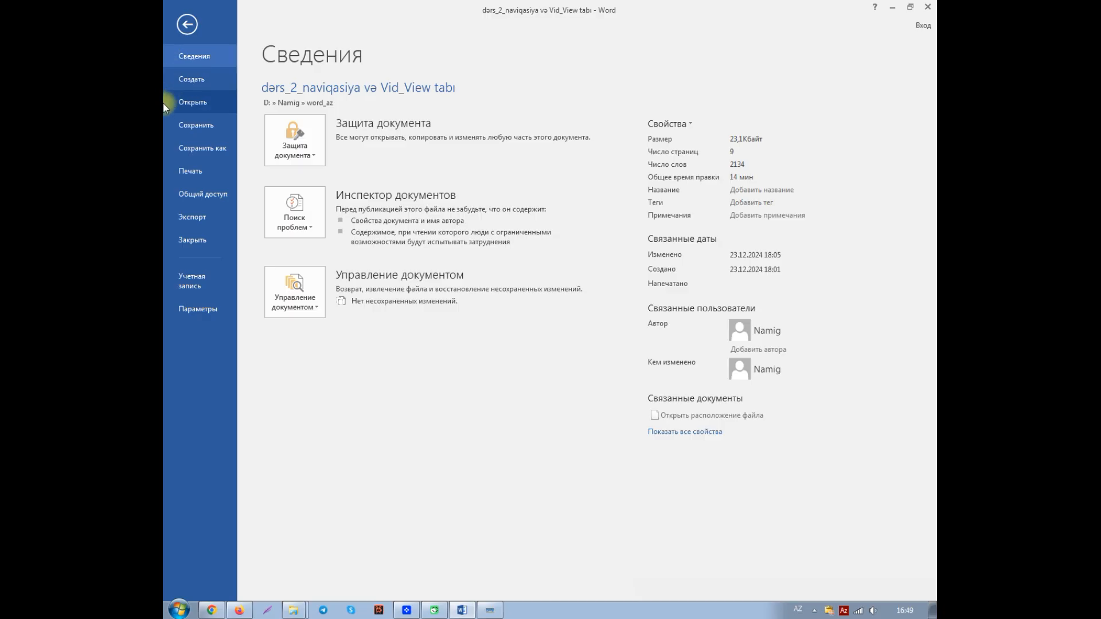
left_click(204, 150)
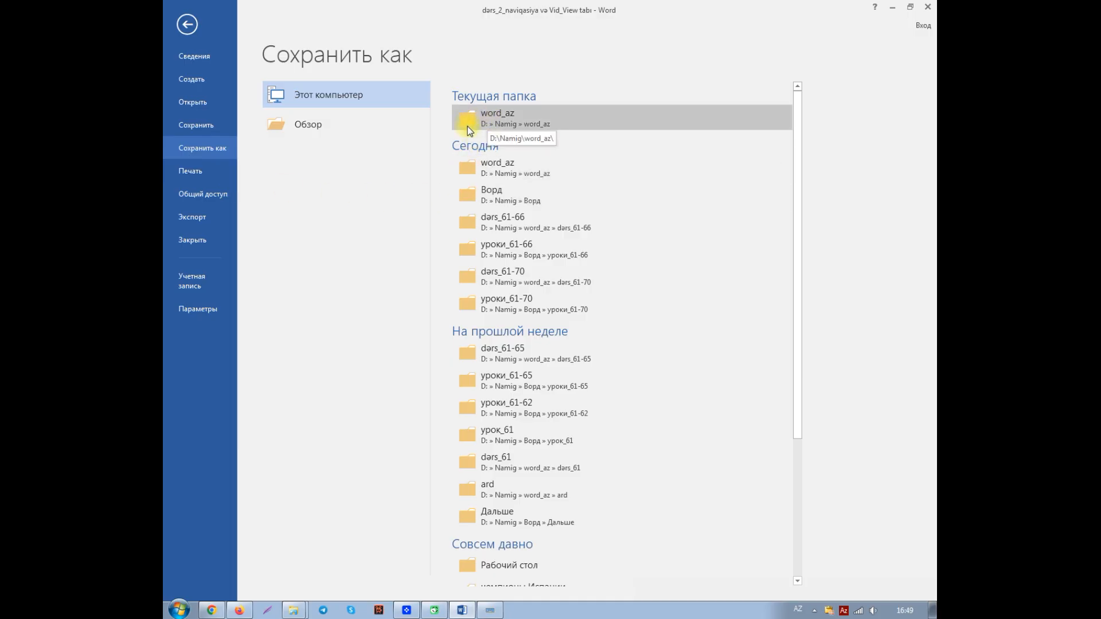
left_click(493, 121)
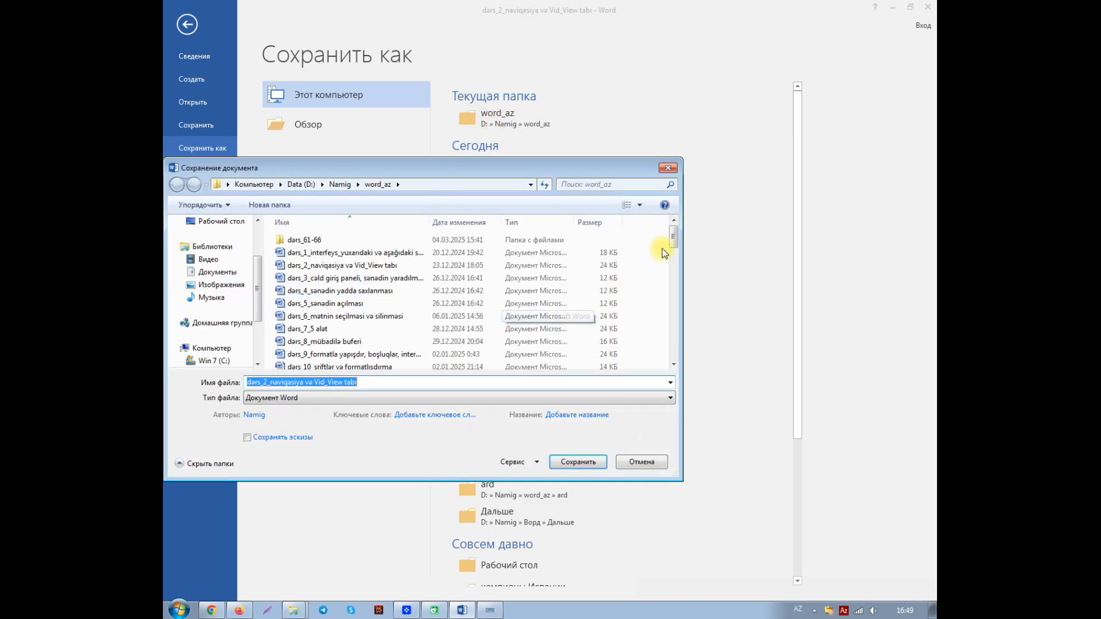
left_click_drag(674, 239, 678, 356)
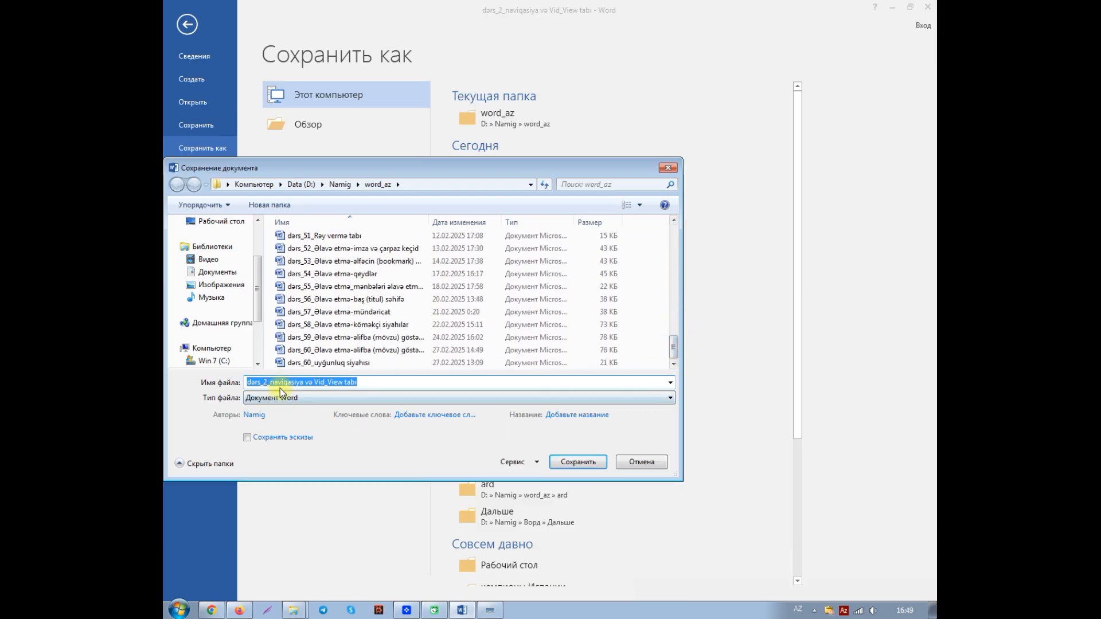
Step: Name the copy "dərs_67_1-tam müdafiə", replacing everything after "dərs_" in the original file name
left_click(261, 382)
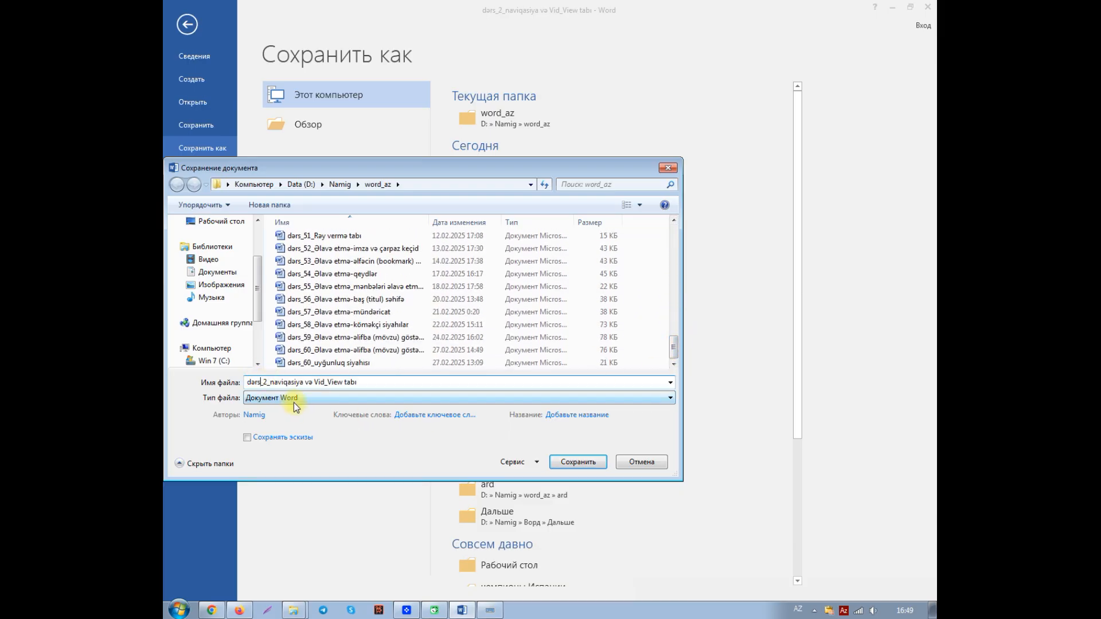
key("Delete")
type("67_1-tam müdafia")
key("Delete")
key("Delete")
key("Delete")
key("Delete")
key("Delete")
key("Delete")
key("Delete")
key("Delete")
key("Delete")
key("Delete")
key("Delete")
key("Delete")
key("Delete")
key("Delete")
key("Delete")
key("Delete")
key("Delete")
key("Delete")
key("Delete")
key("Delete")
key("Delete")
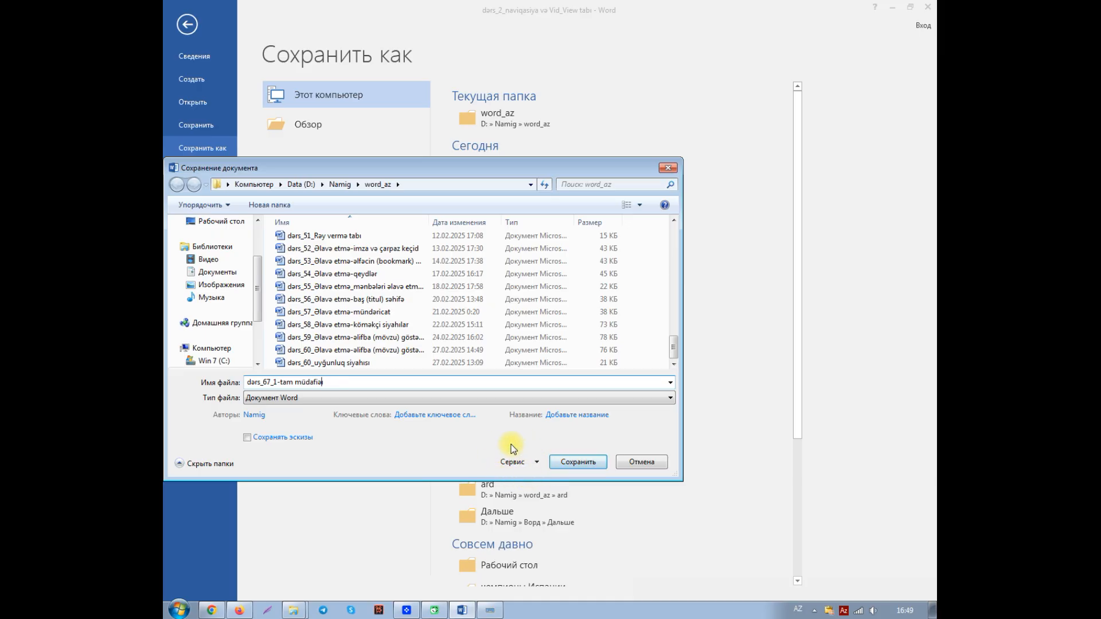
Step: Set a password for opening the file in the general save options and re-enter it for confirmation
left_click(537, 462)
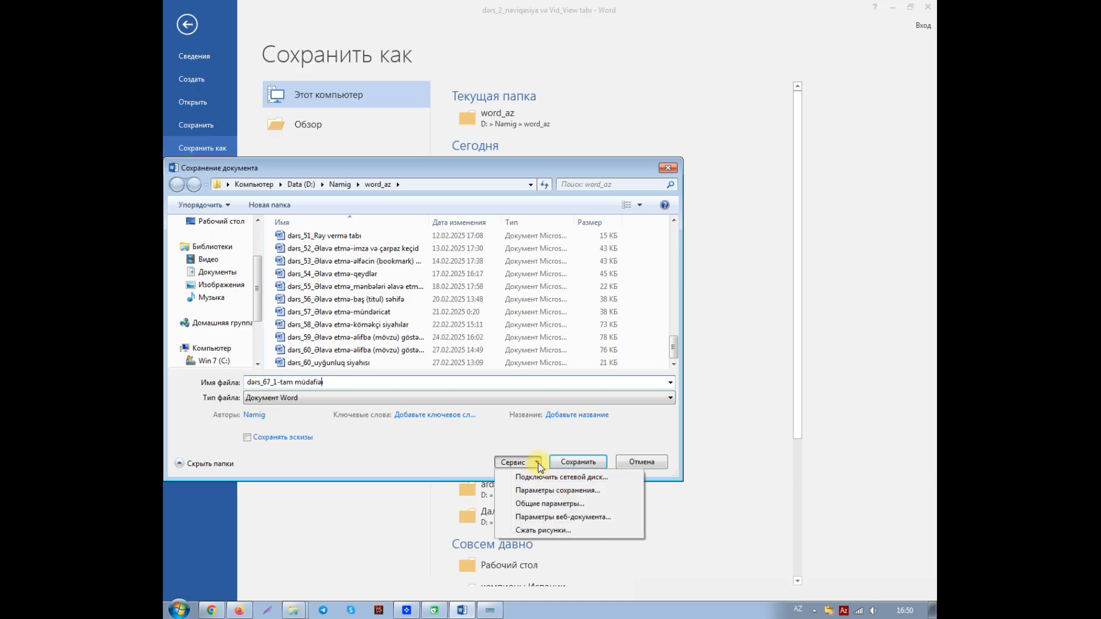
left_click(537, 504)
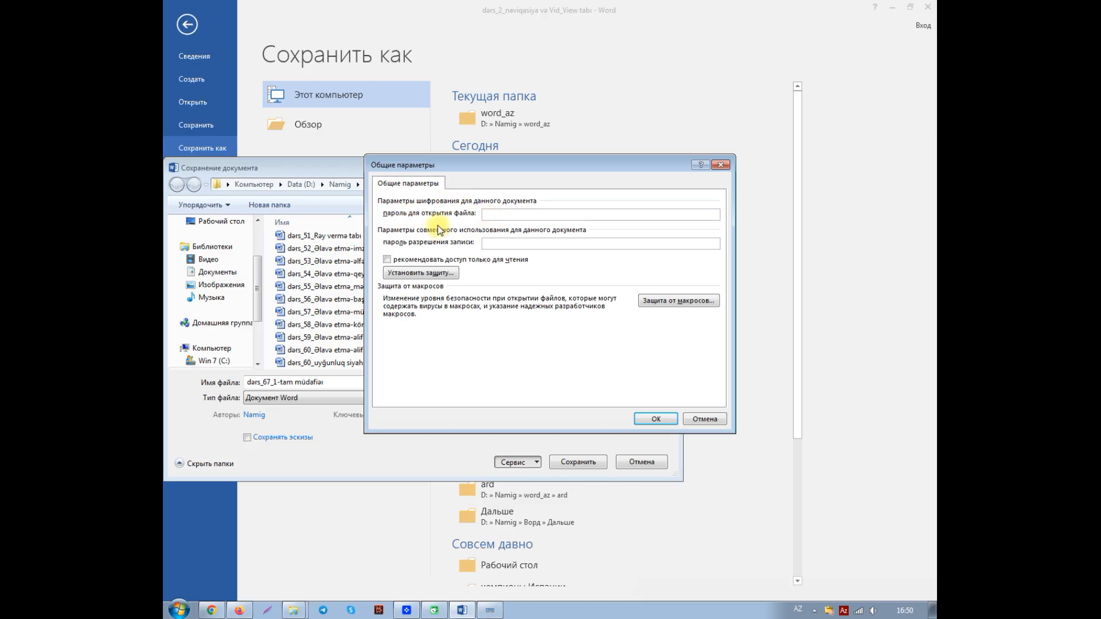
left_click(511, 216)
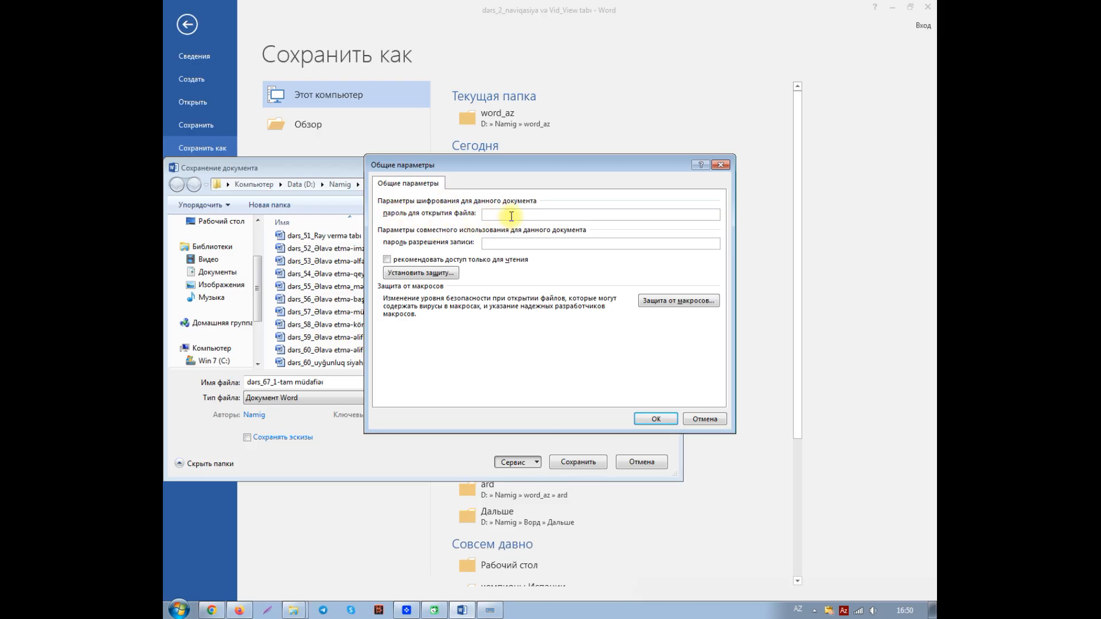
type("1234")
left_click(655, 419)
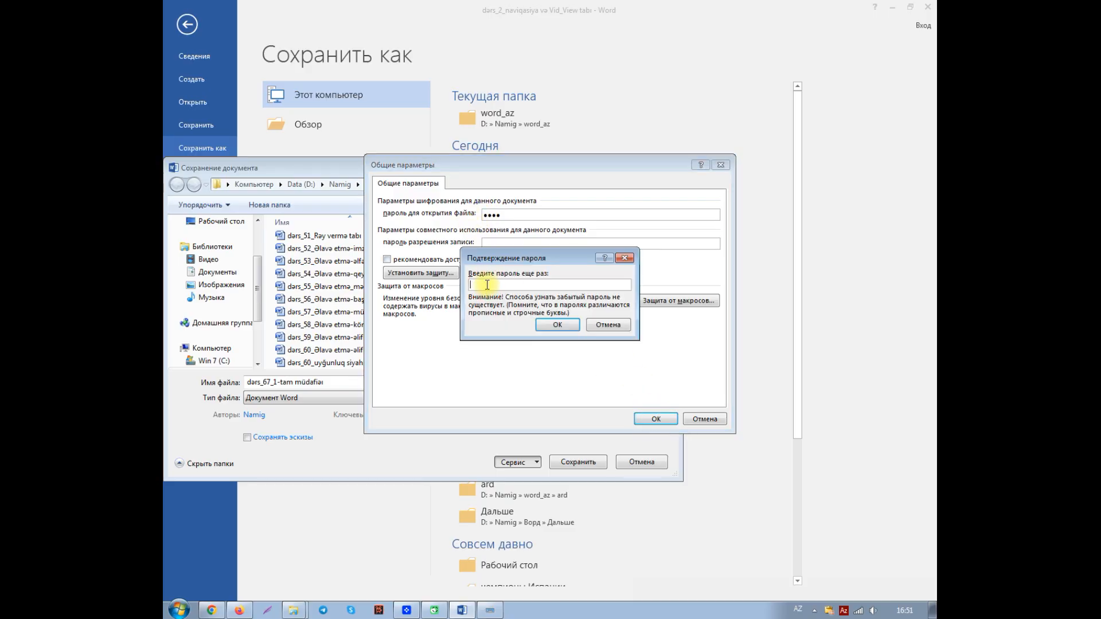
type("••••")
left_click(558, 325)
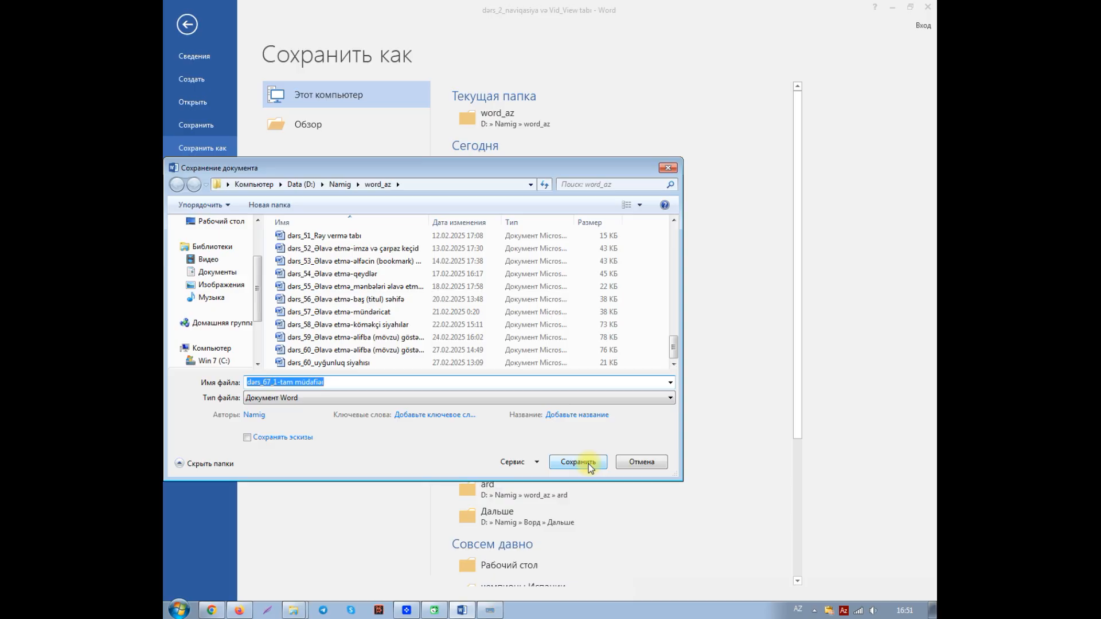
Step: Save the password-protected copy and close it, keeping Word running
left_click(333, 383)
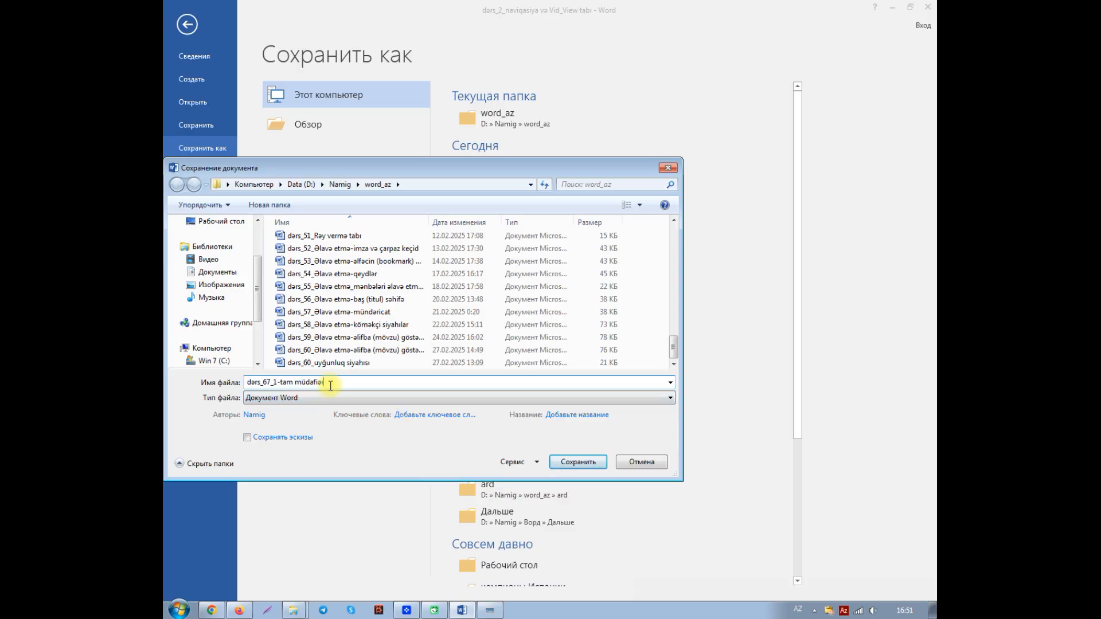
left_click(578, 462)
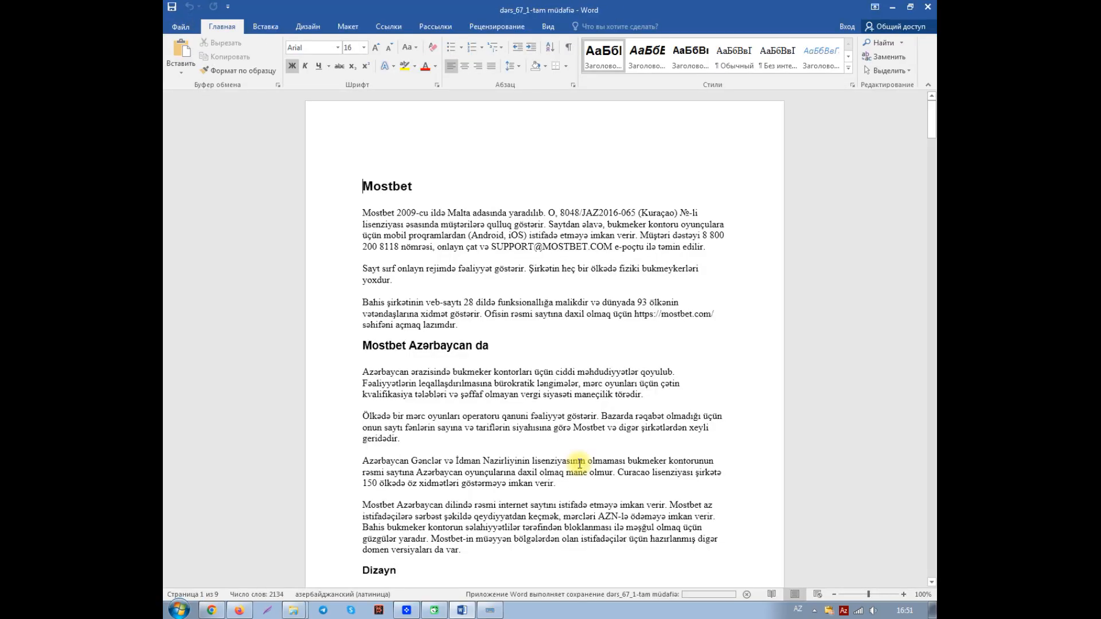
left_click(181, 29)
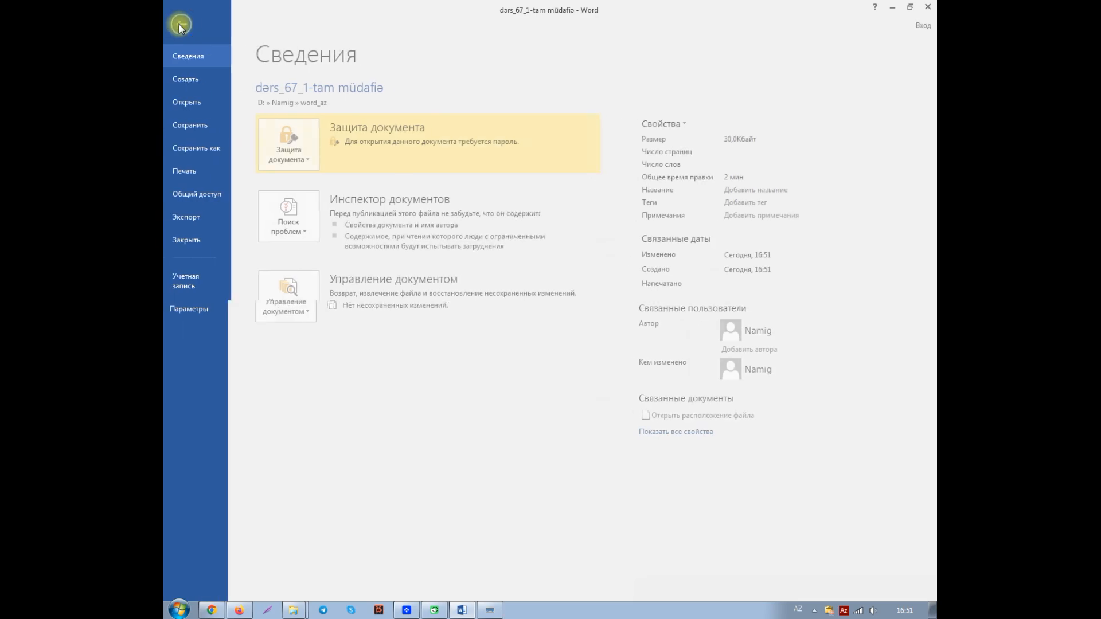
left_click(201, 244)
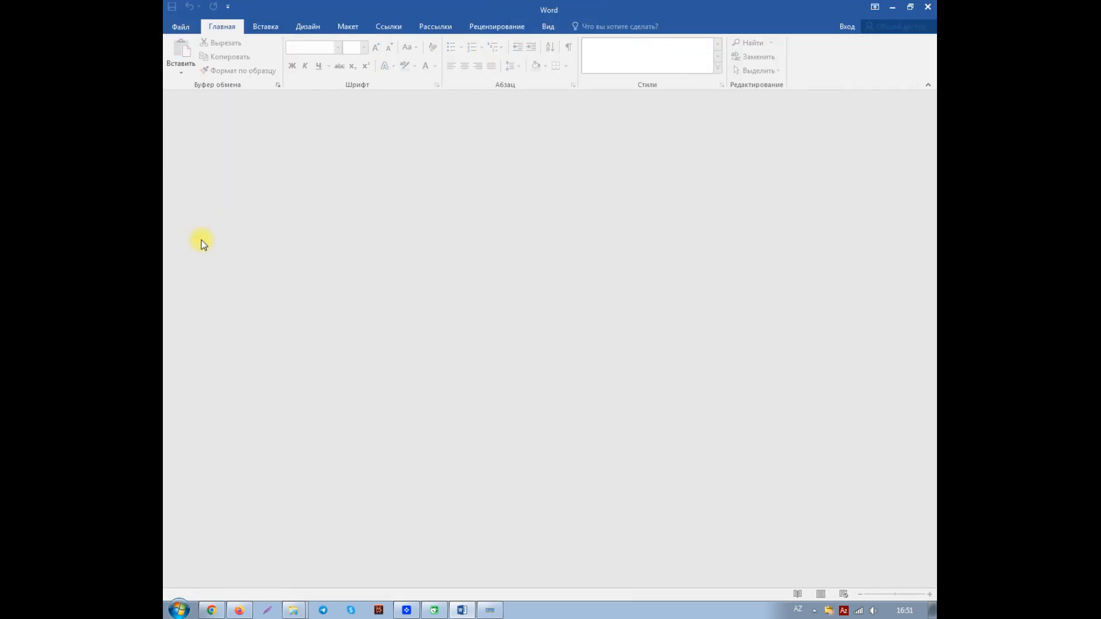
Step: Try to open the recent document "dərs_67_1-tam müdafiə" with a deliberately wrong password using the on-screen keyboard, and dismiss the message
left_click(181, 27)
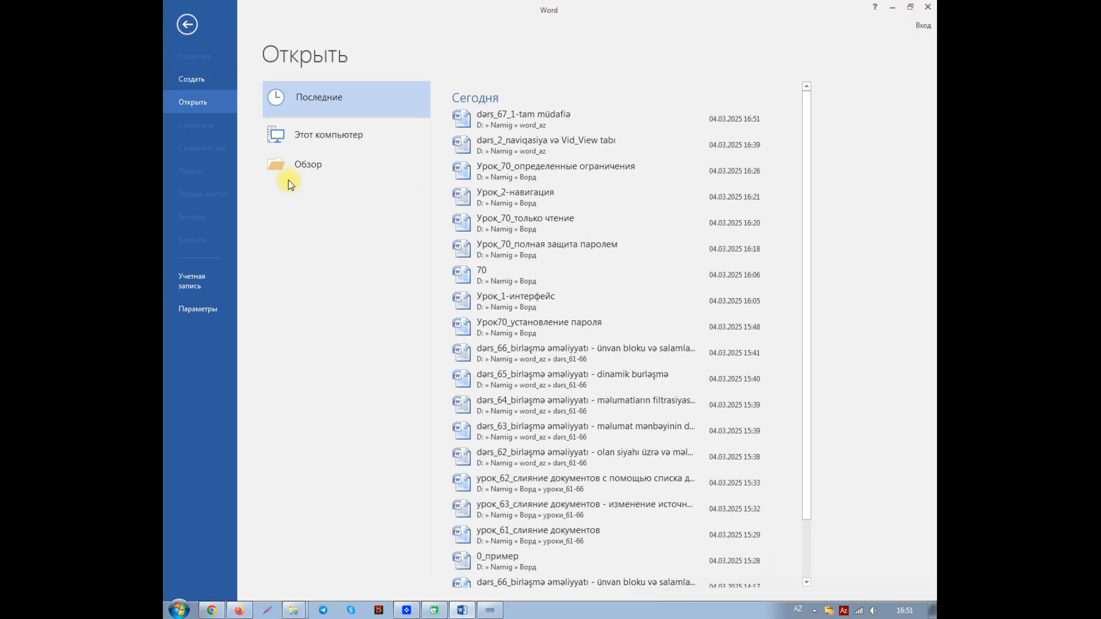
left_click(512, 118)
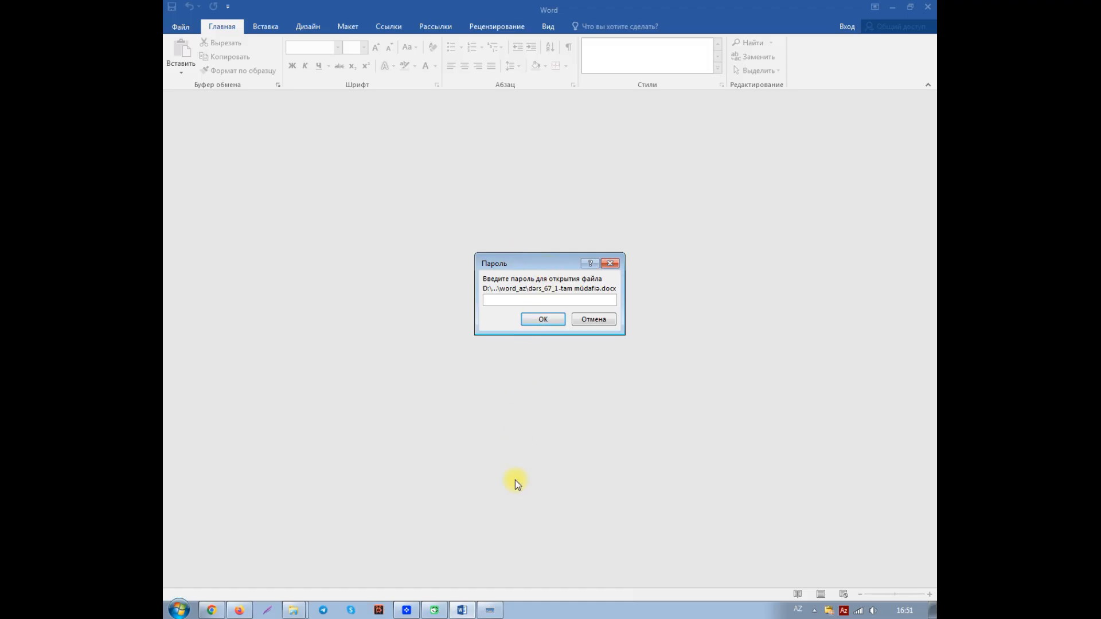
left_click(489, 610)
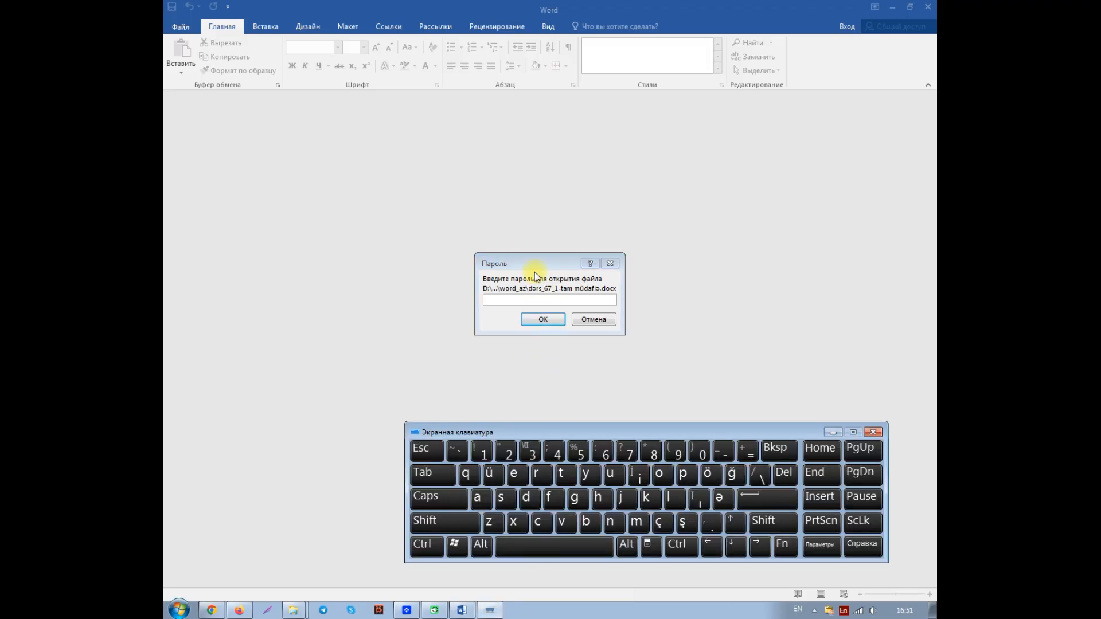
left_click(532, 265)
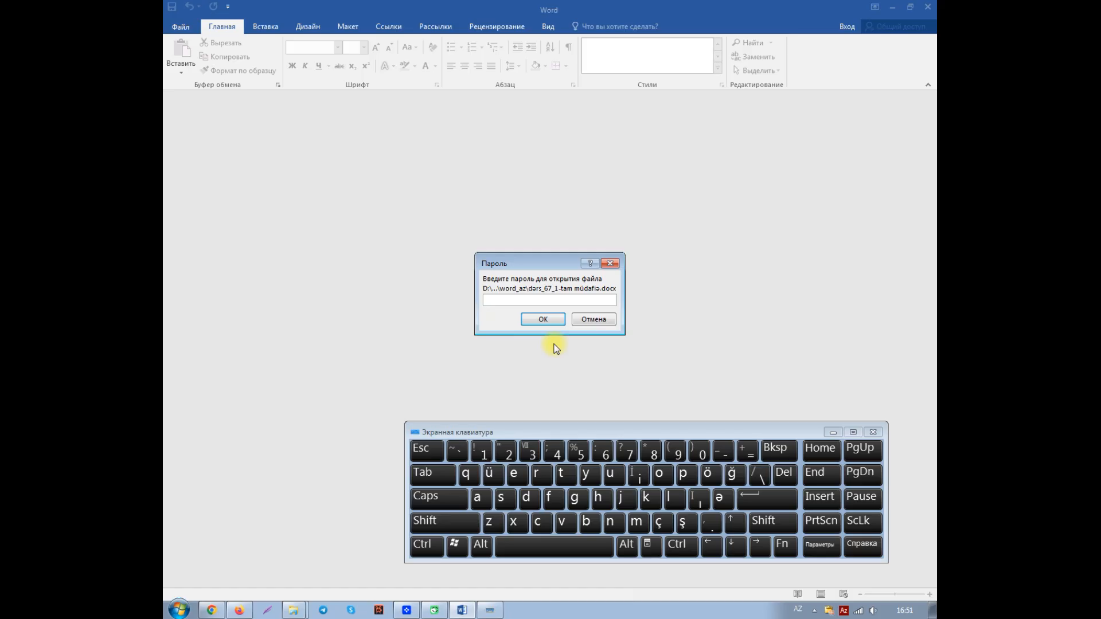
left_click(562, 476)
left_click(586, 474)
left_click(609, 474)
left_click(605, 456)
left_click(766, 498)
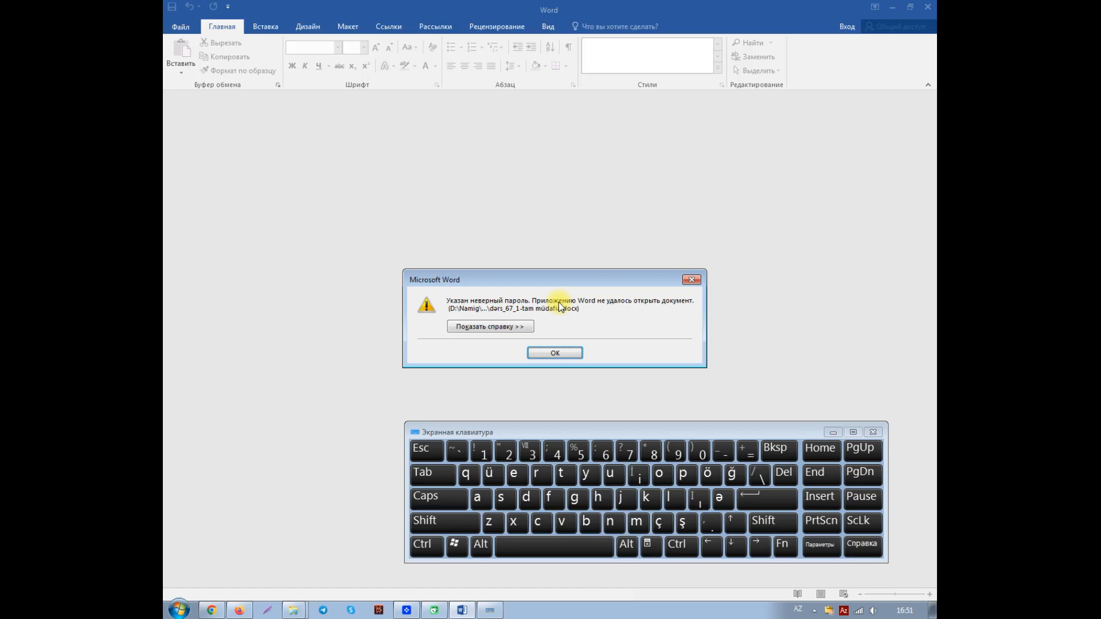
left_click(563, 353)
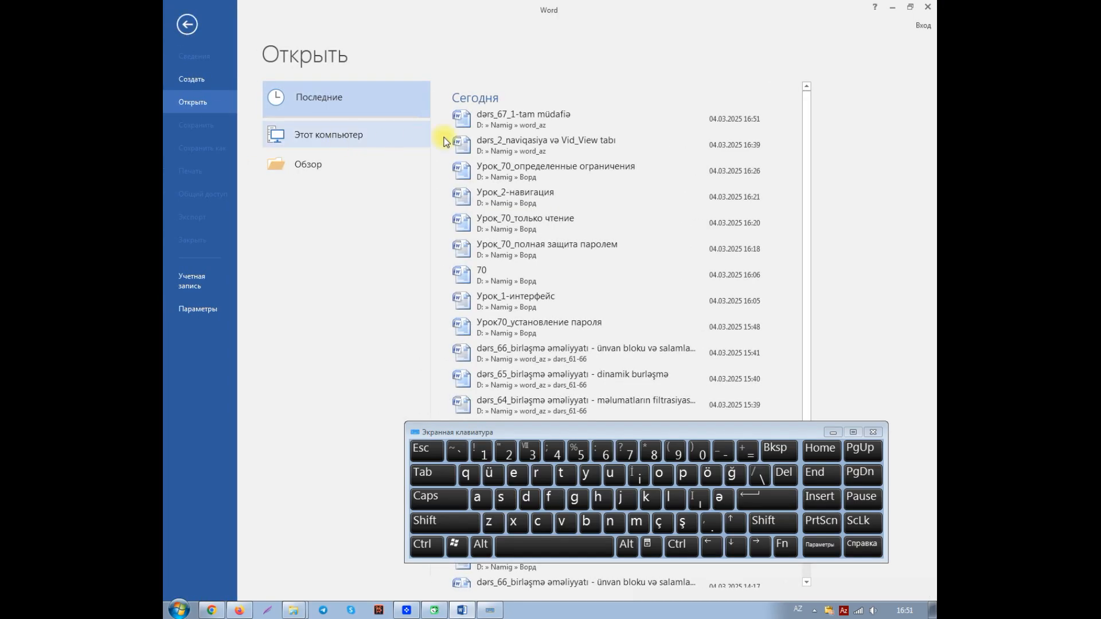
Step: Open "dərs_67_1-tam müdafiə" with its correct opening password and minimize the on-screen keyboard
left_click(486, 117)
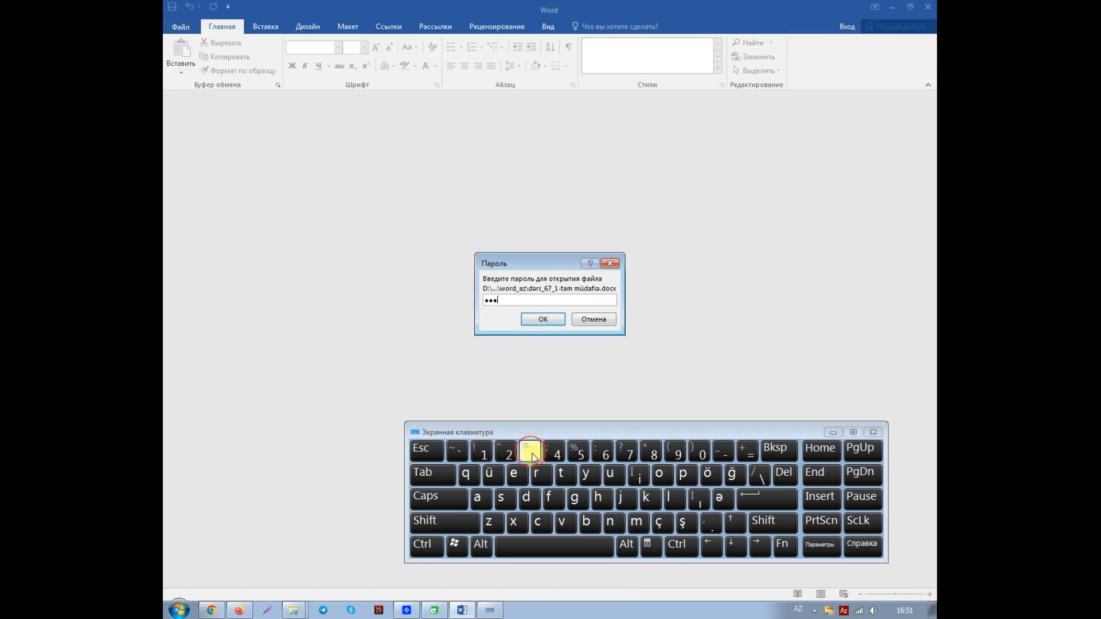
left_click(761, 498)
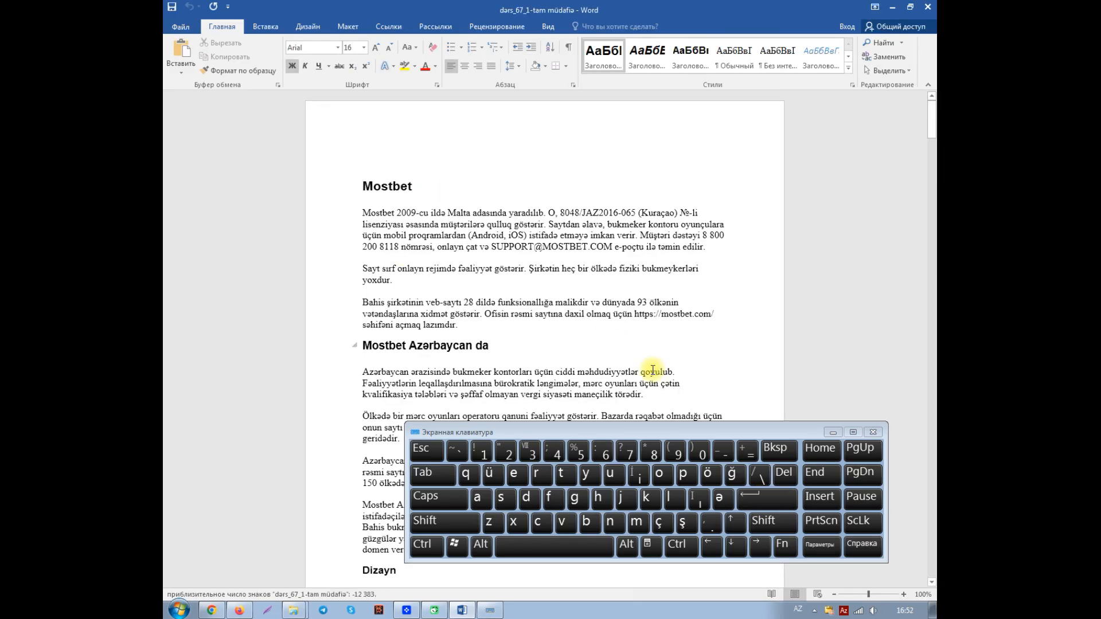
left_click(833, 434)
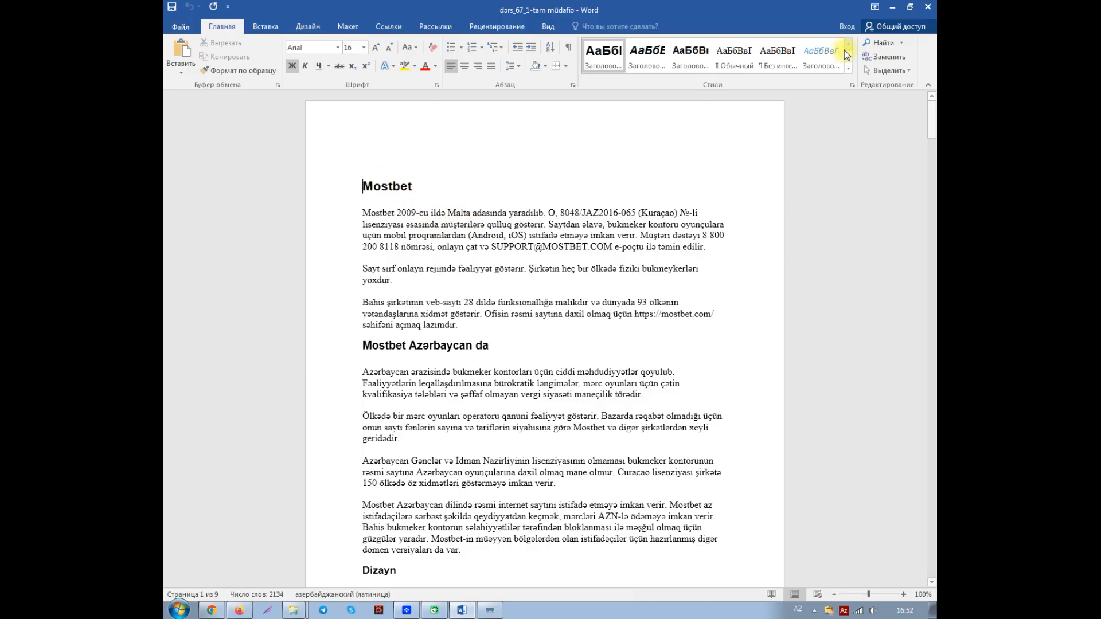
Step: Close the protected document and open "dərs_2_naviqasiya və Vid_View tabı" from the recent documents
left_click(182, 26)
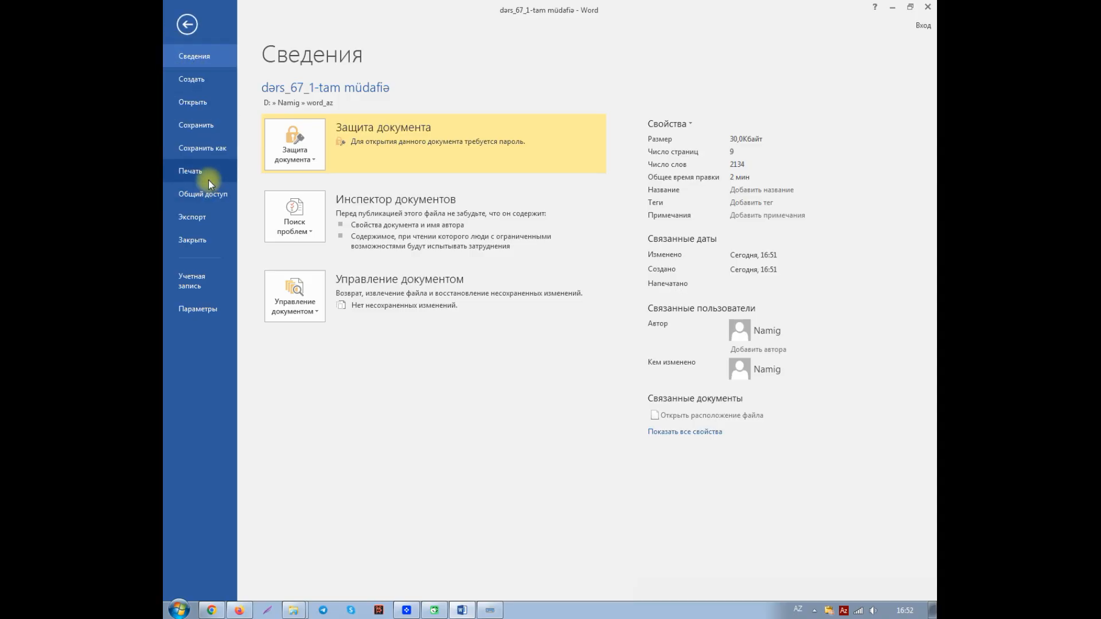
left_click(197, 240)
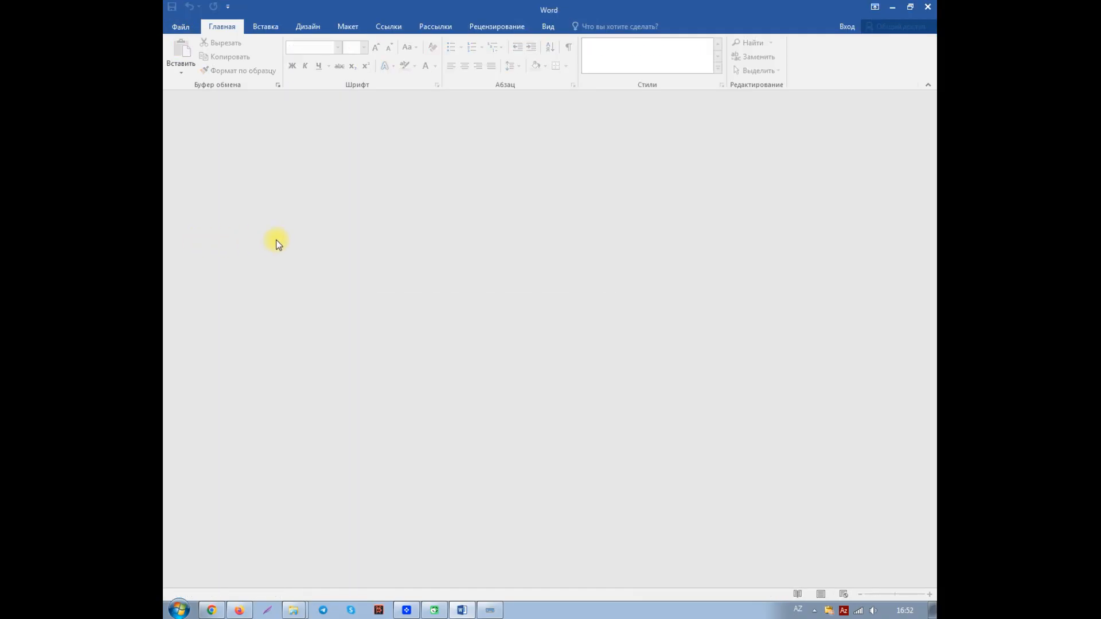
left_click(178, 27)
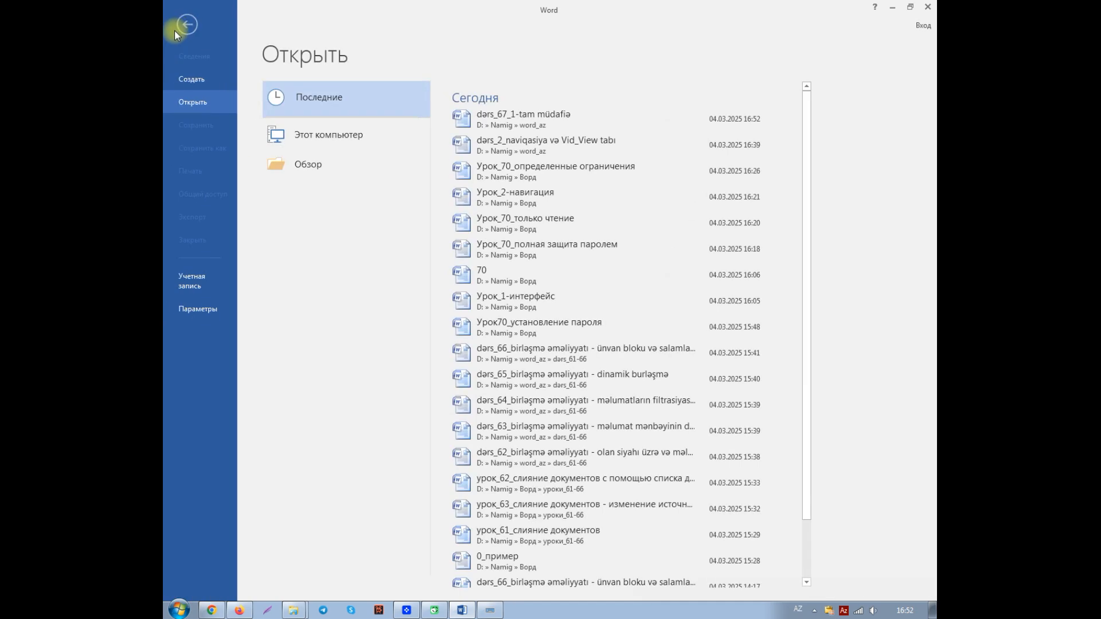
left_click(504, 146)
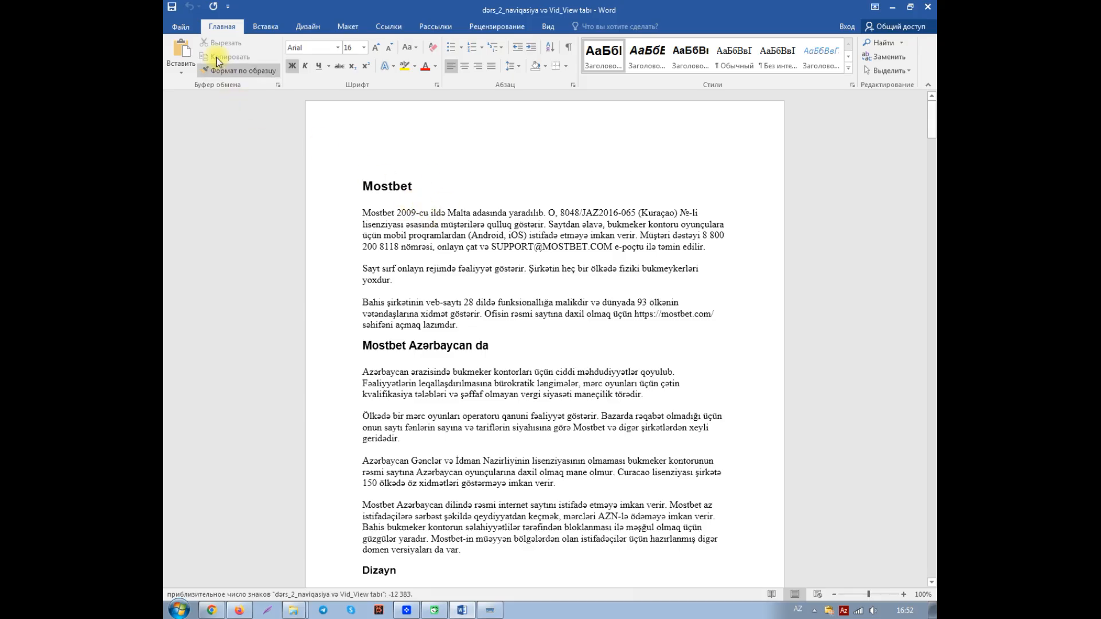
Step: Start saving the document as a copy in the word_az folder, taking "dərs_67_1-tam müdafiə" as the base for its file name
left_click(179, 27)
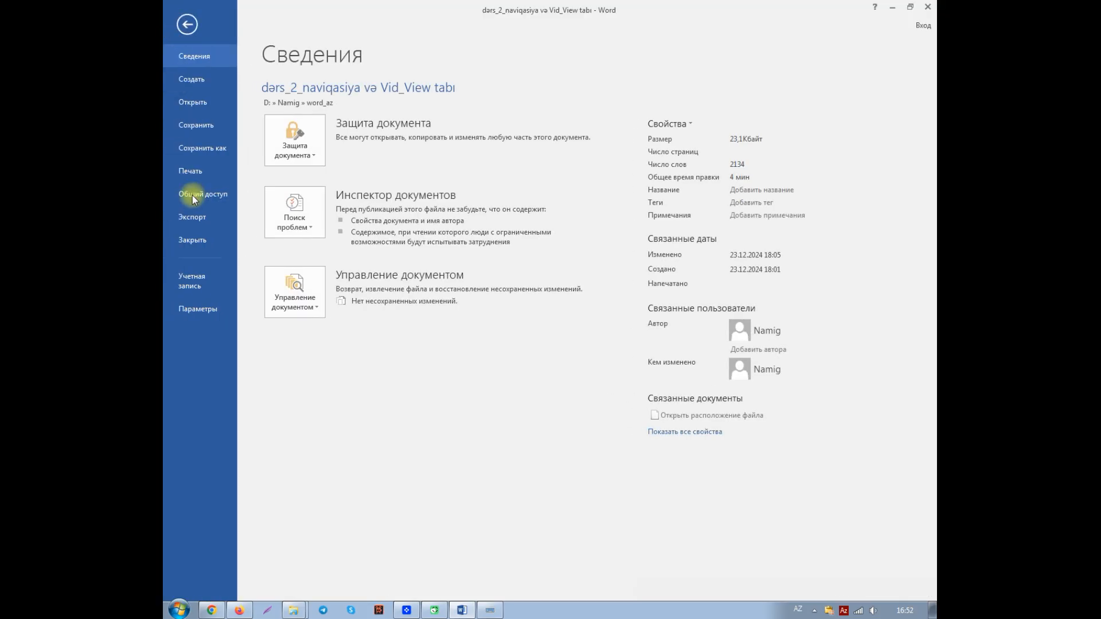
left_click(213, 153)
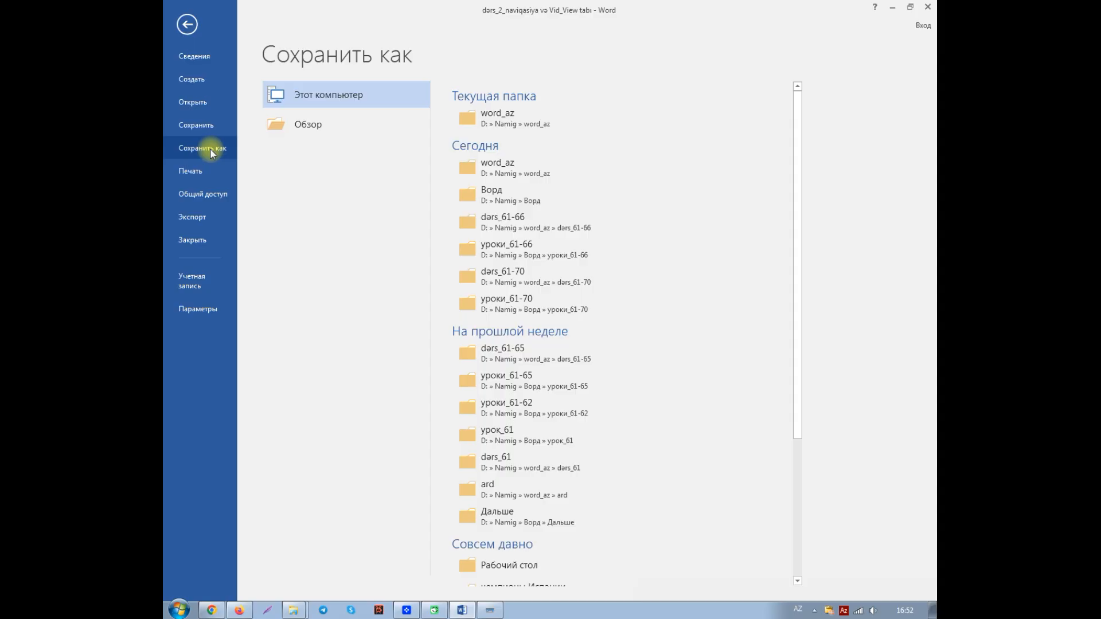
left_click(503, 115)
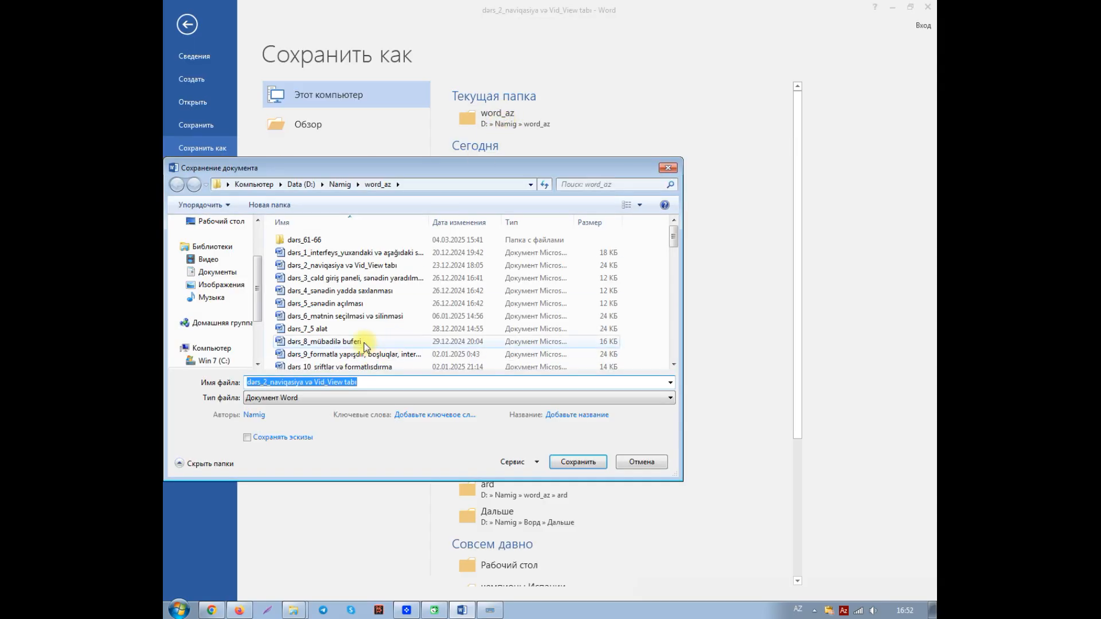
left_click_drag(674, 243, 675, 352)
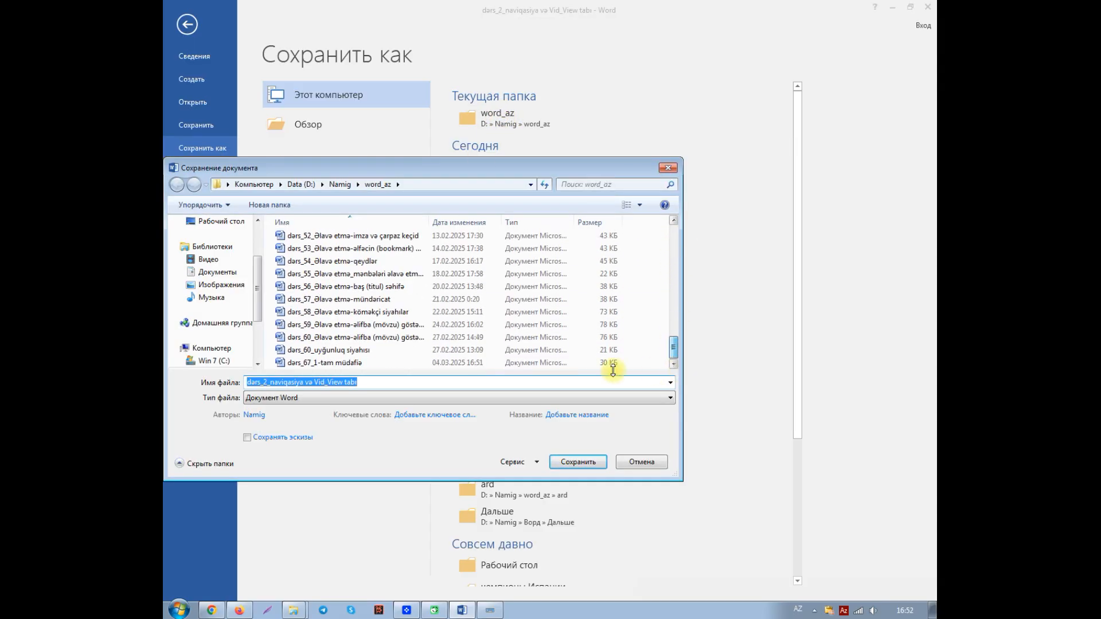
left_click(323, 364)
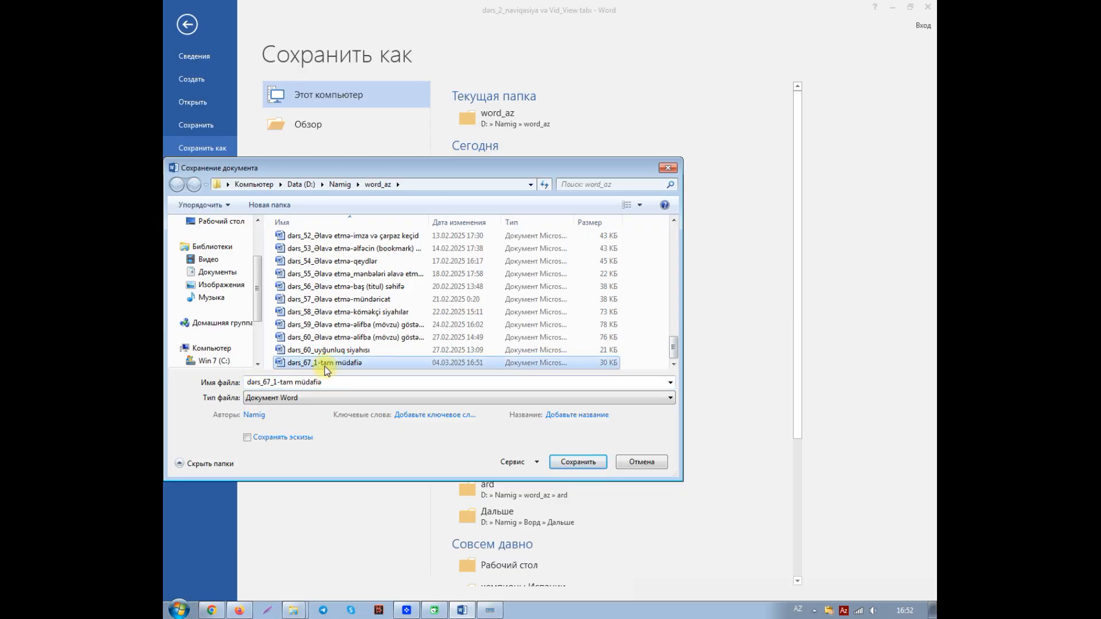
Step: Change the copy's file name to "dərs_67_2-yalnız oxumaq"
left_click(272, 383)
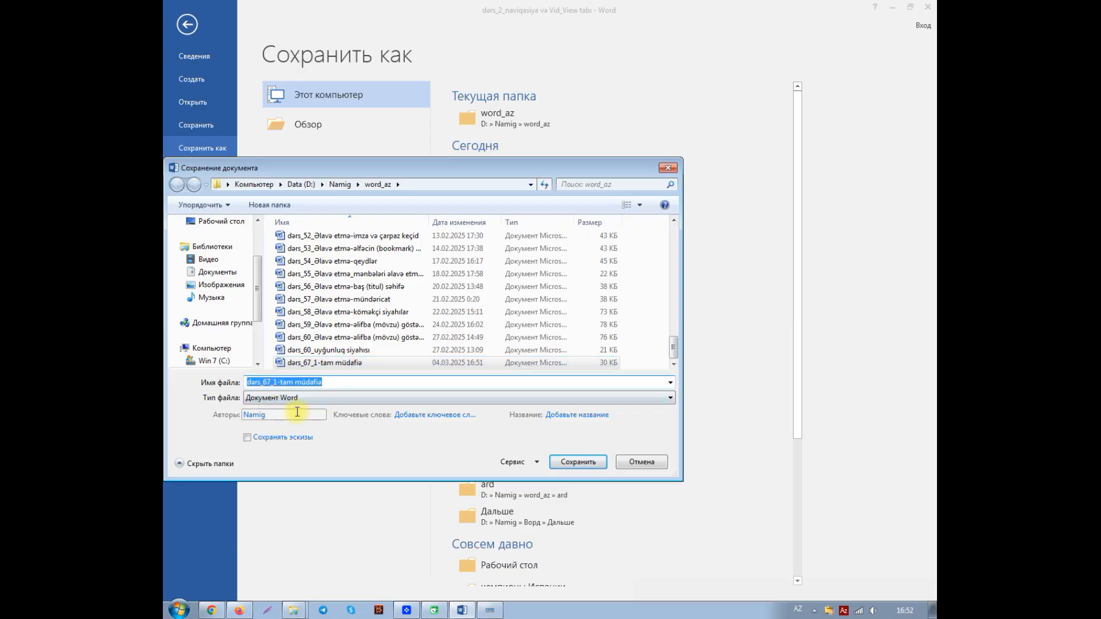
key("End")
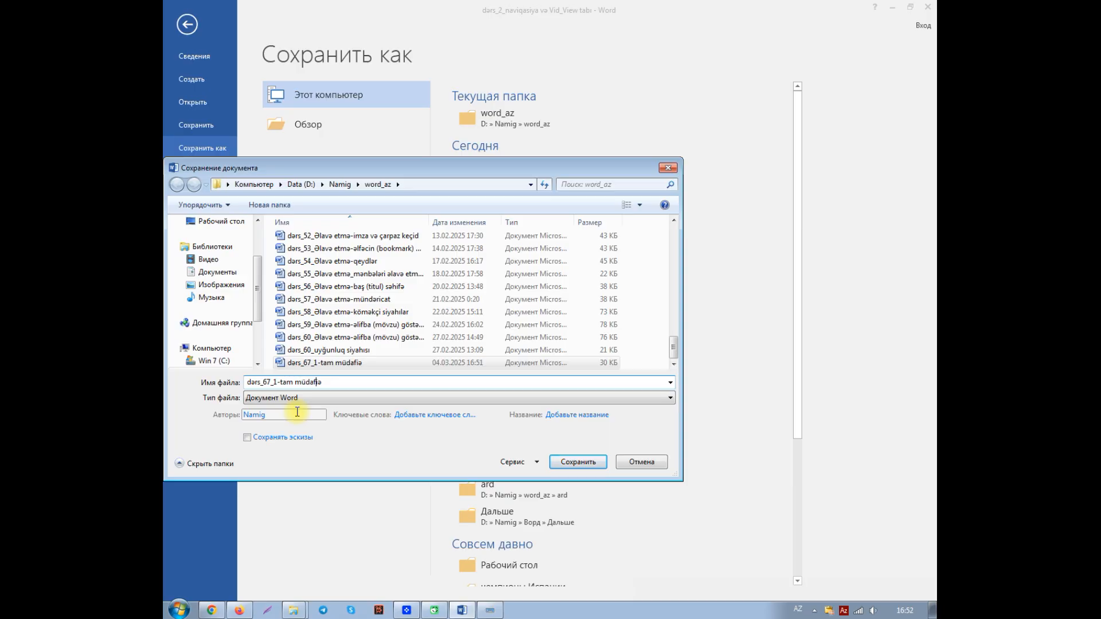
key("Left")
key("Left")
key("Delete")
type("2")
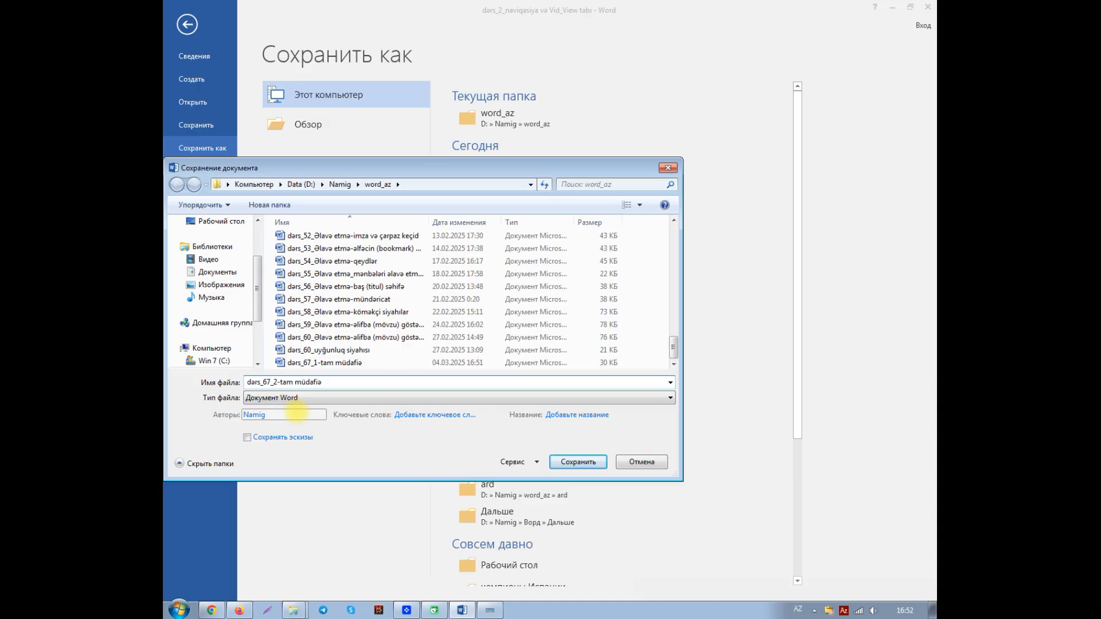
key("shift+Right")
key("shift+Right")
key("shift+Right")
key("shift+Right")
key("shift+Right")
key("shift+Right")
key("shift+Right")
key("shift+Right")
key("shift+Right")
key("shift+Right")
key("shift+Right")
type("yalnız oxumaq")
Step: Set and confirm a password for modifying in the general save options, leaving the opening password empty, and save the copy
left_click(536, 464)
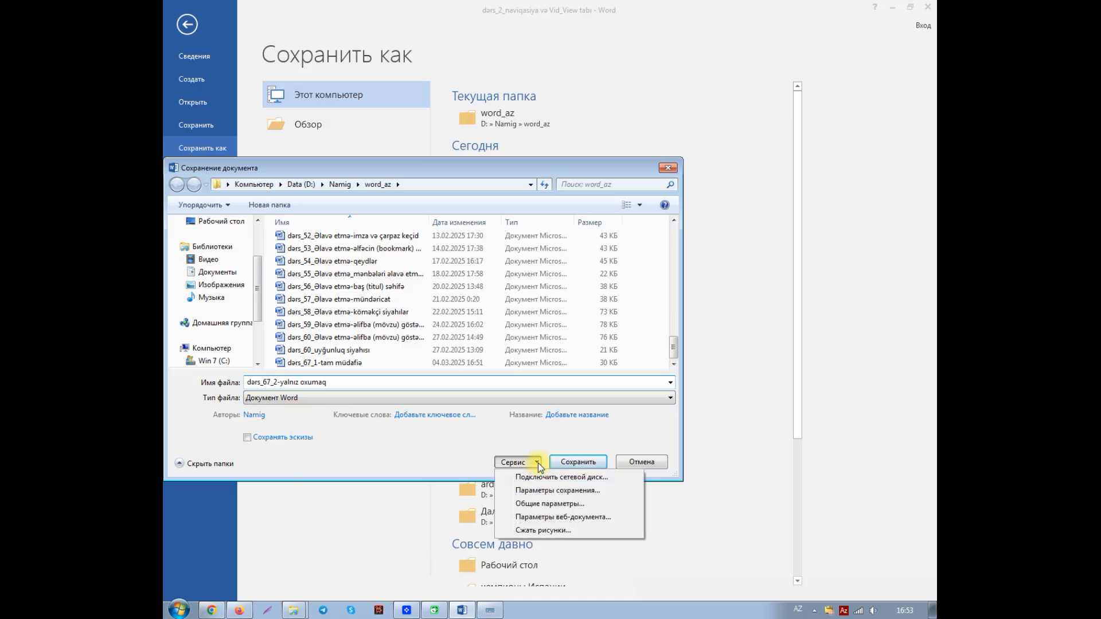
left_click(538, 504)
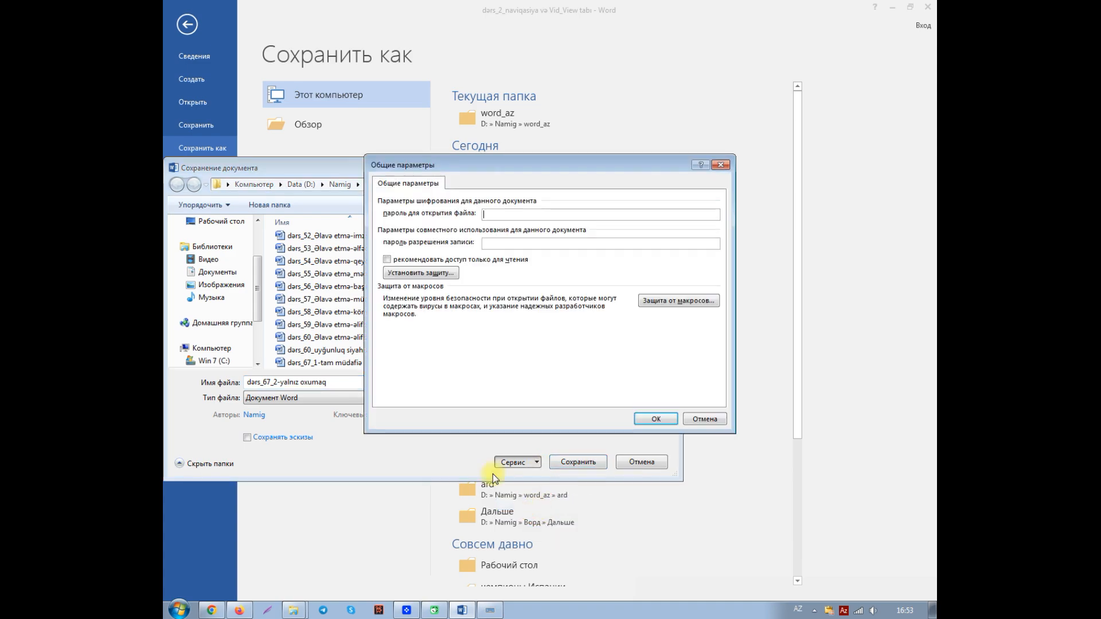
left_click(493, 243)
type("1234")
left_click(656, 418)
type("123")
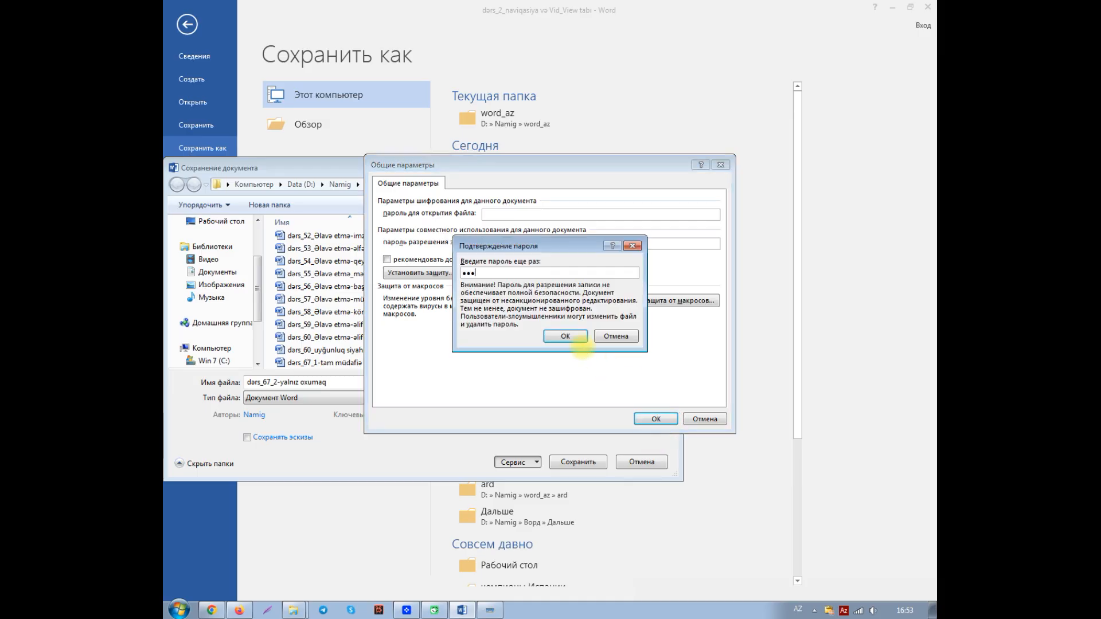
type("4")
left_click(572, 341)
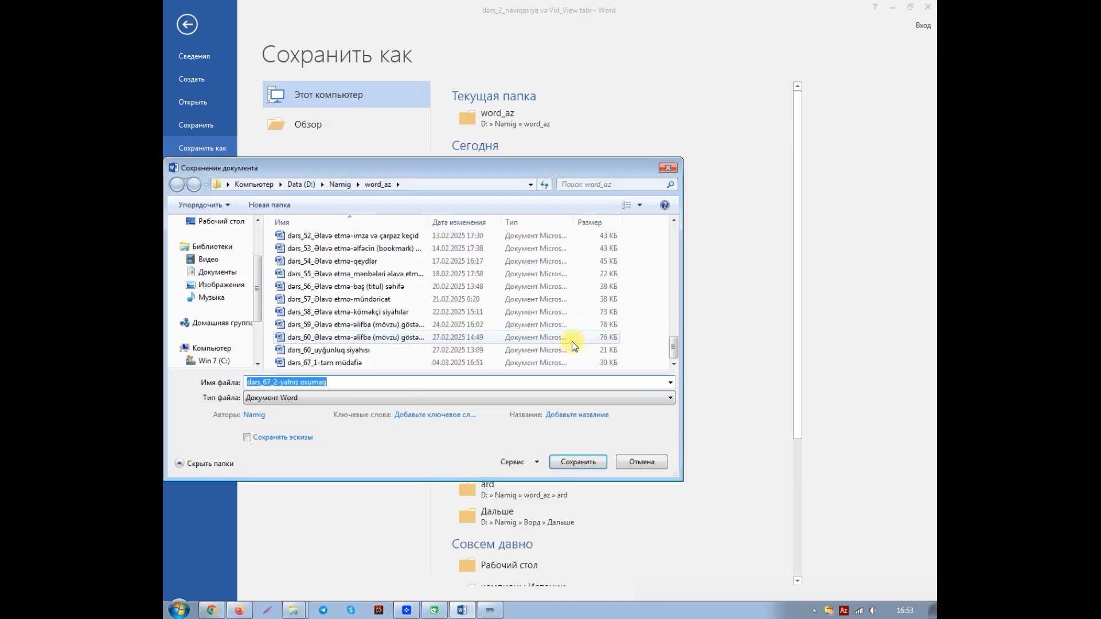
left_click(578, 462)
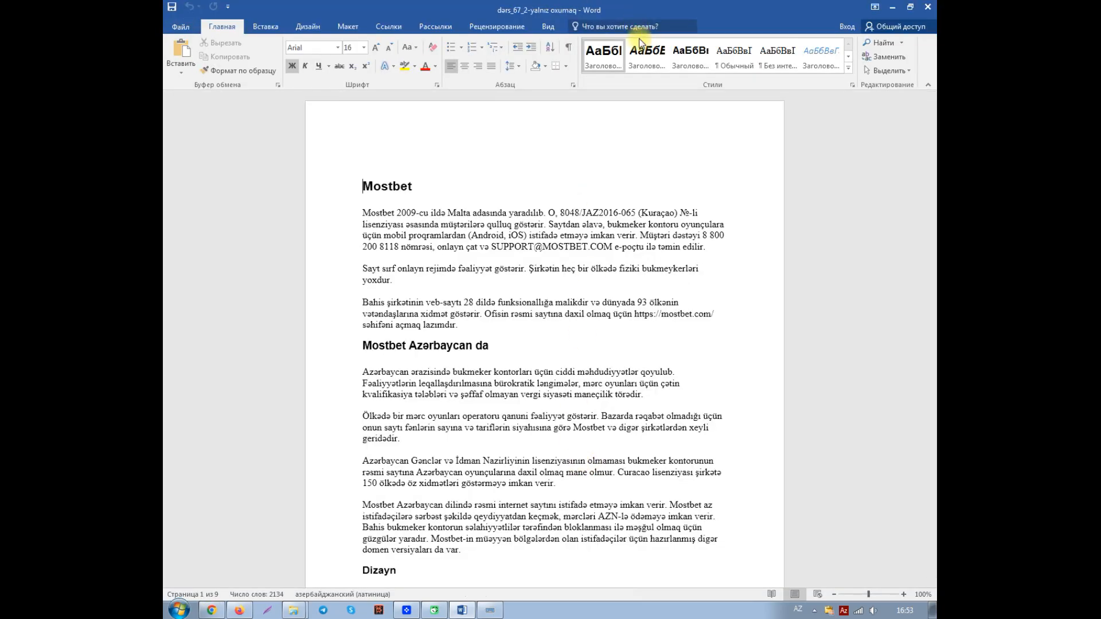
Step: Close the saved copy and reopen "dərs_67_2-yalnız oxumaq" from the recent documents
left_click(178, 26)
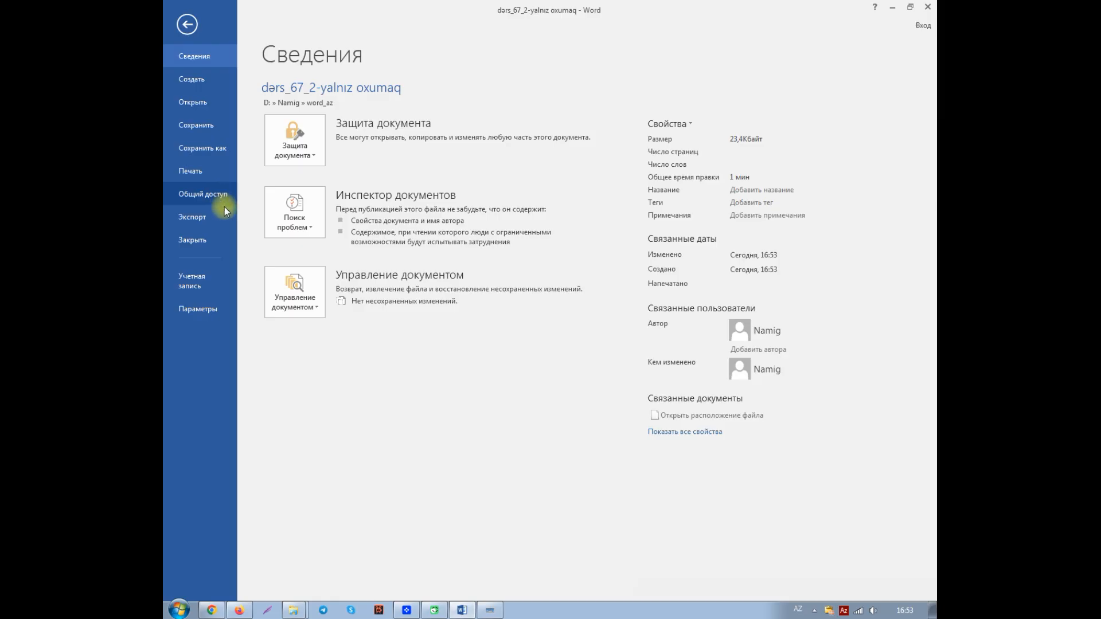
left_click(207, 241)
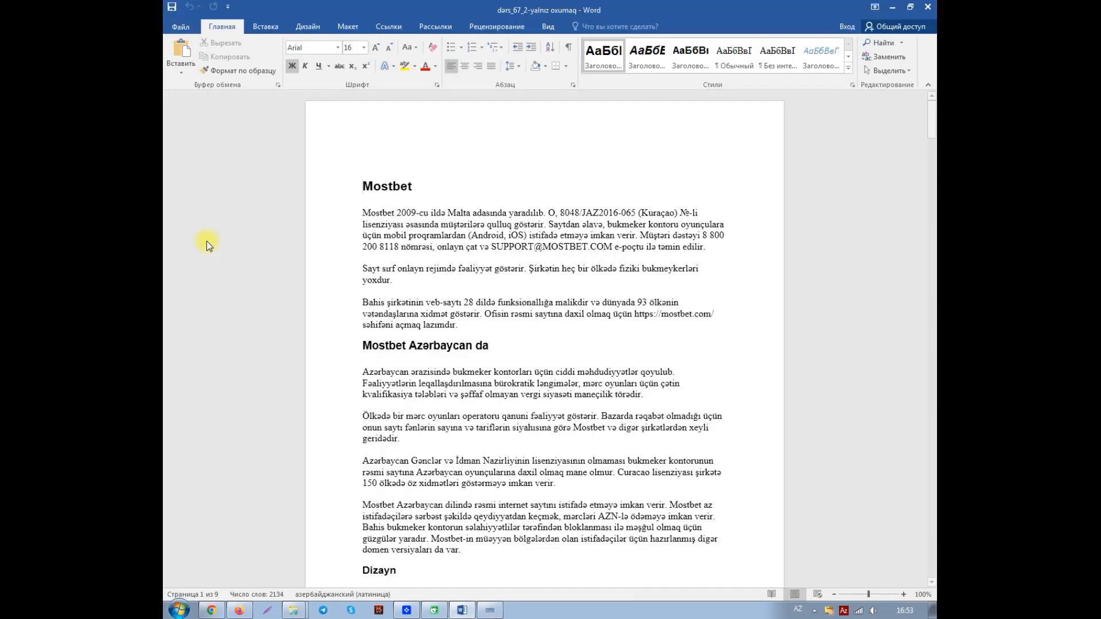
left_click(184, 27)
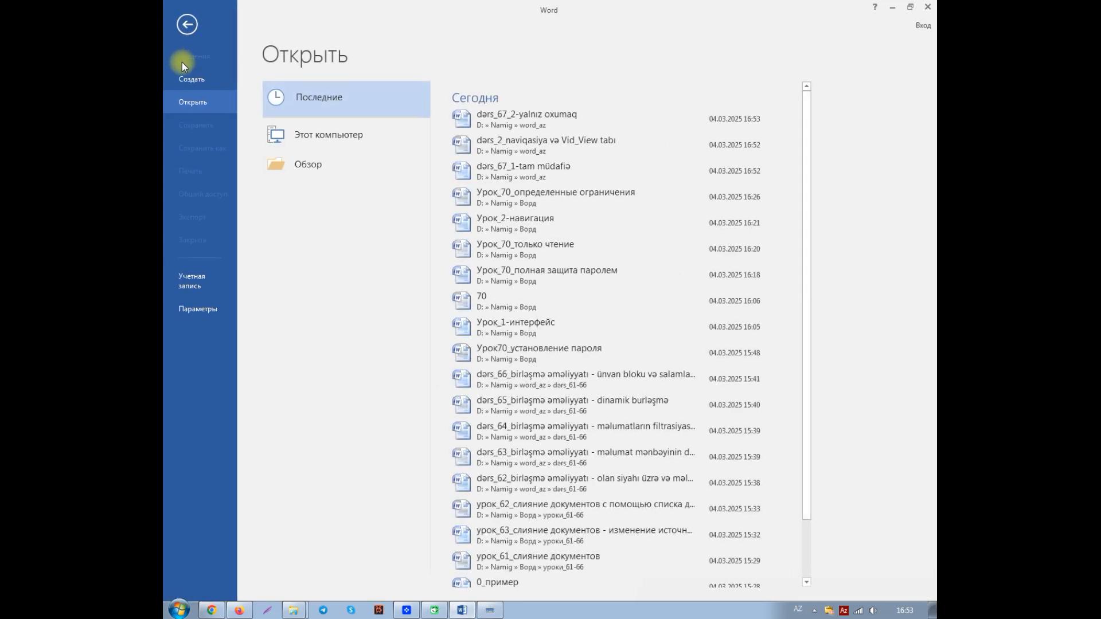
left_click(521, 118)
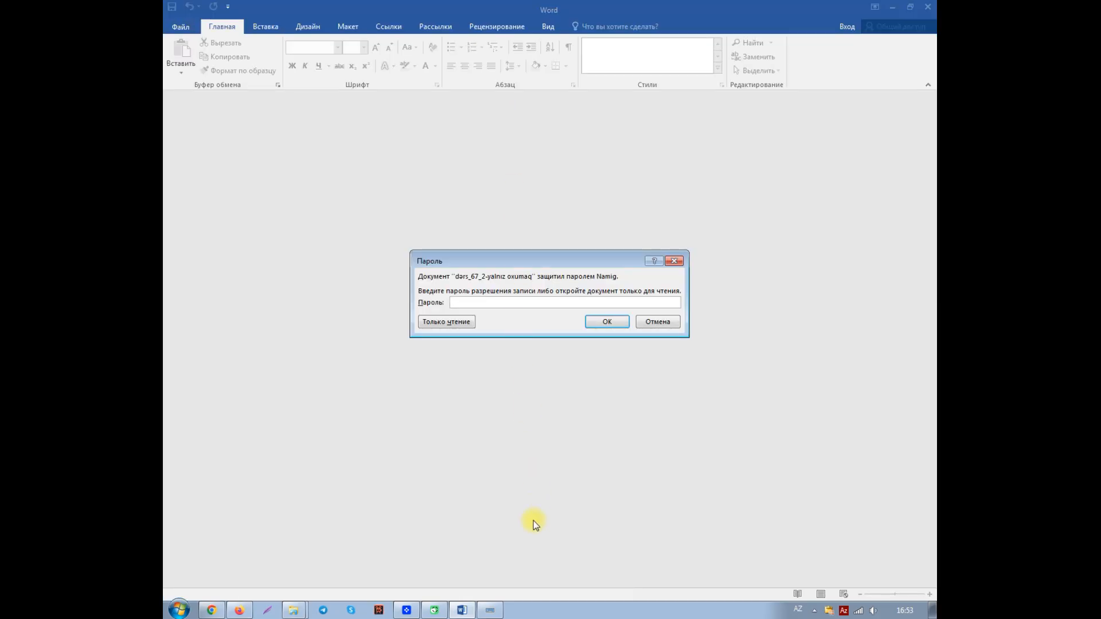
Step: Try to unlock "dərs_67_2-yalnız oxumaq" for editing with a deliberately wrong modification password using the on-screen keyboard
left_click(490, 610)
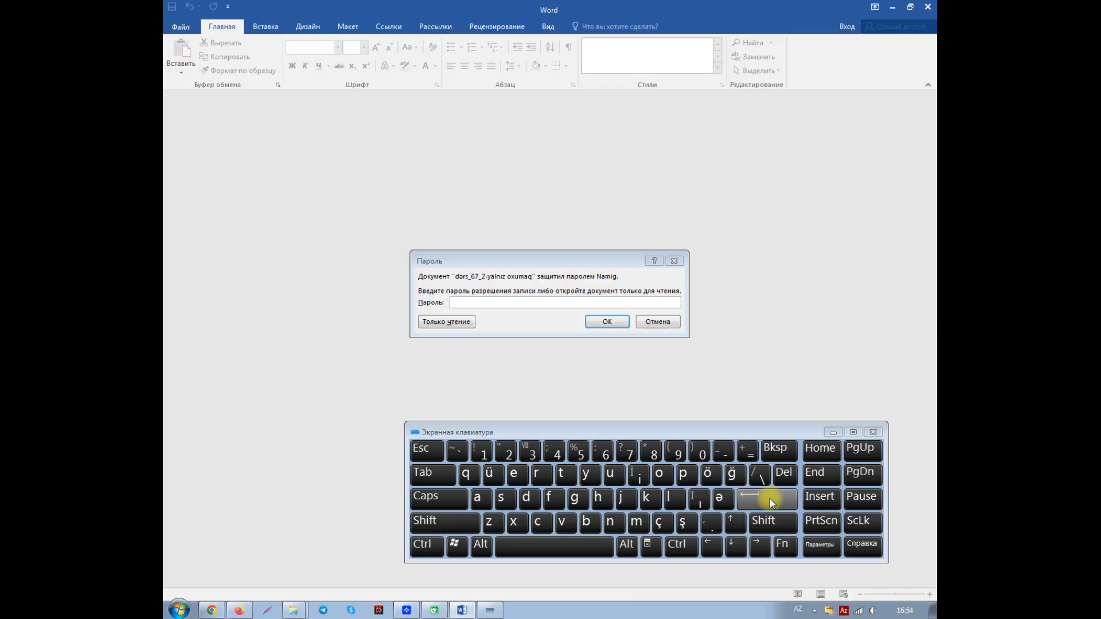
left_click(536, 260)
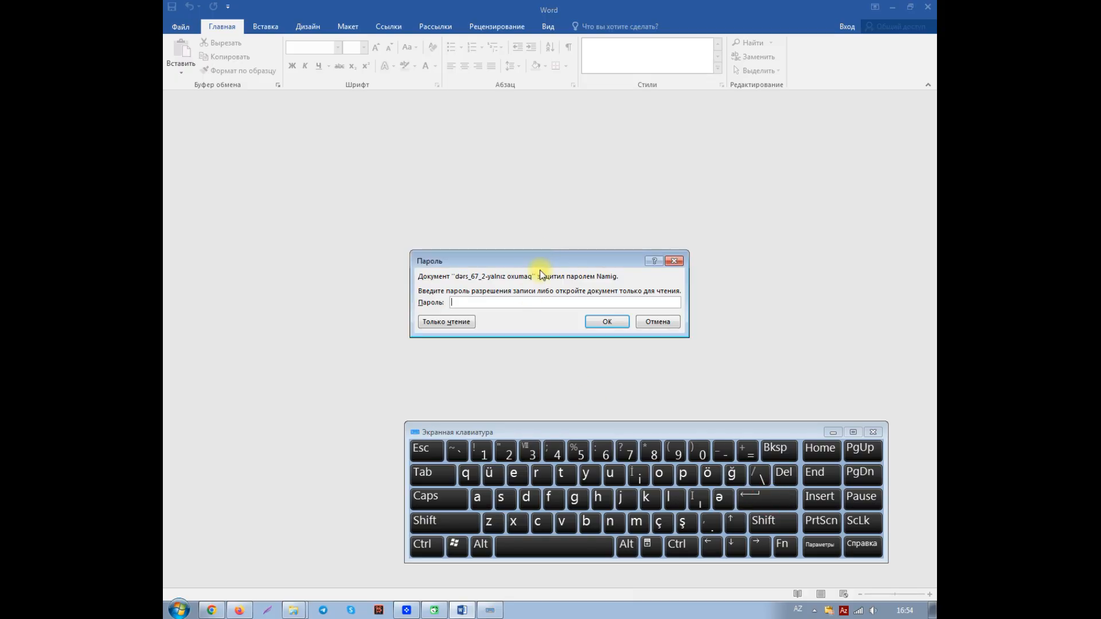
left_click(552, 450)
left_click(577, 450)
left_click(602, 451)
left_click(626, 454)
left_click(766, 494)
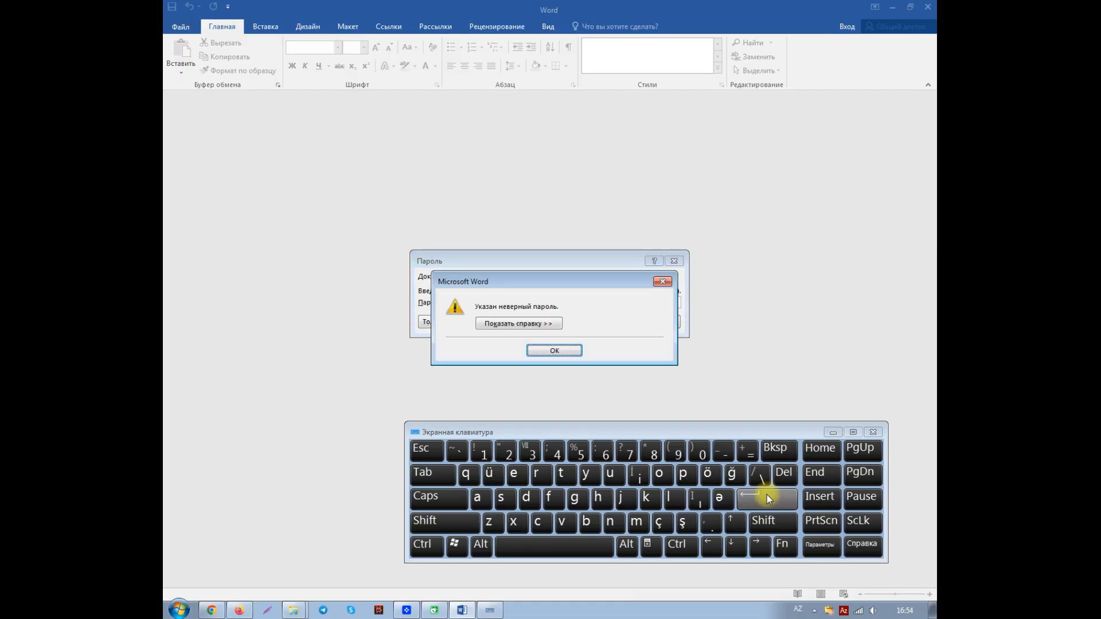
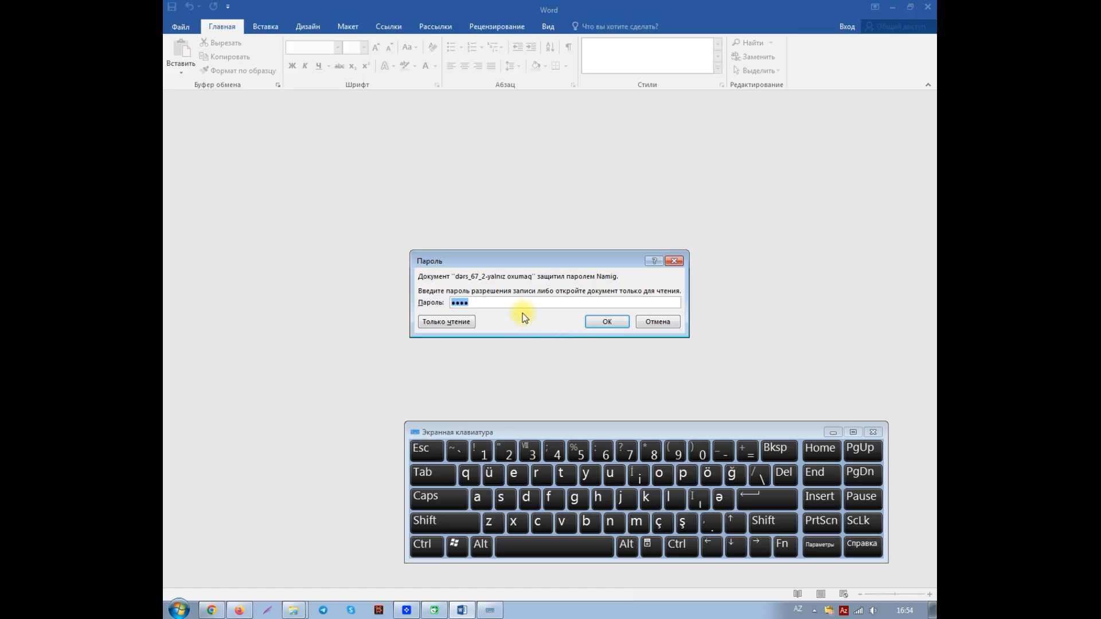
Step: Hide the on-screen keyboard and open "dərs_67_2-yalnız oxumaq" in read-only mode without a modification password
left_click(833, 432)
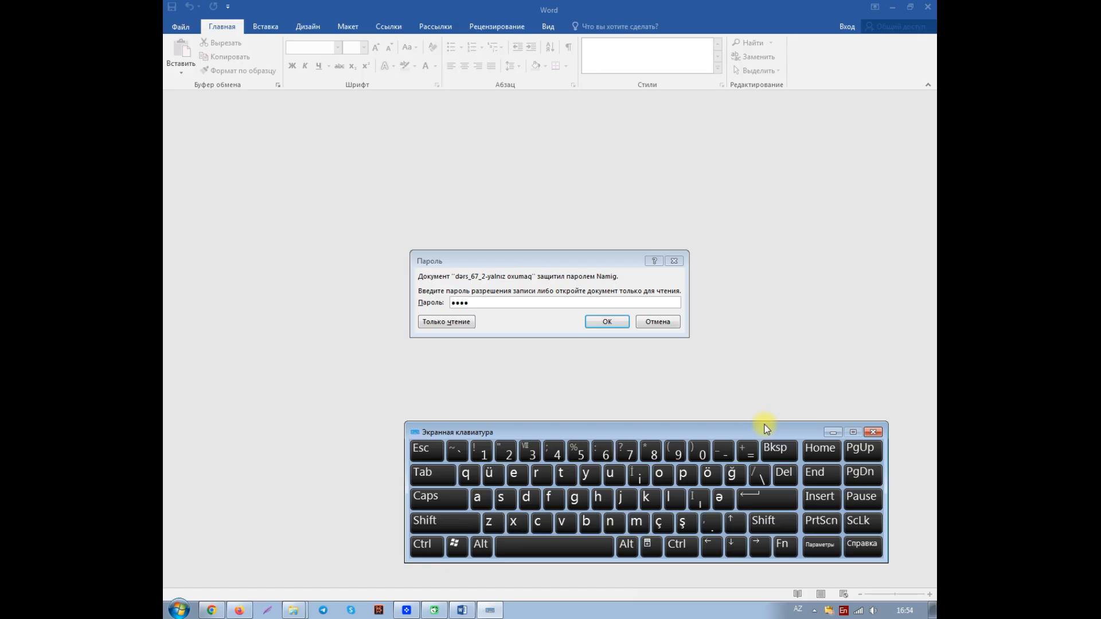
left_click(833, 433)
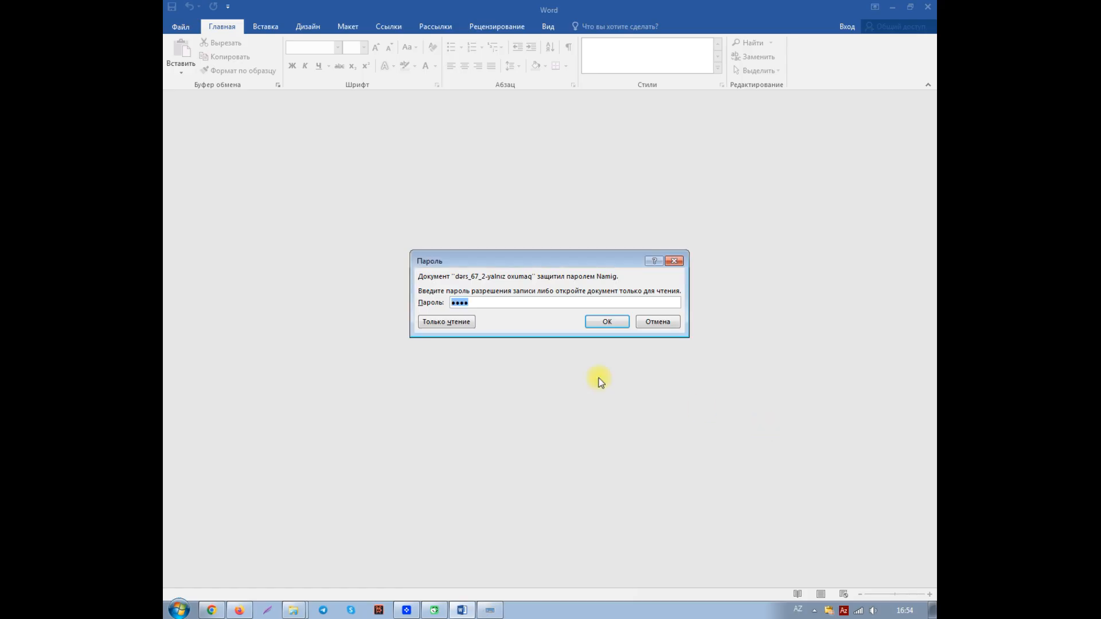
left_click(438, 321)
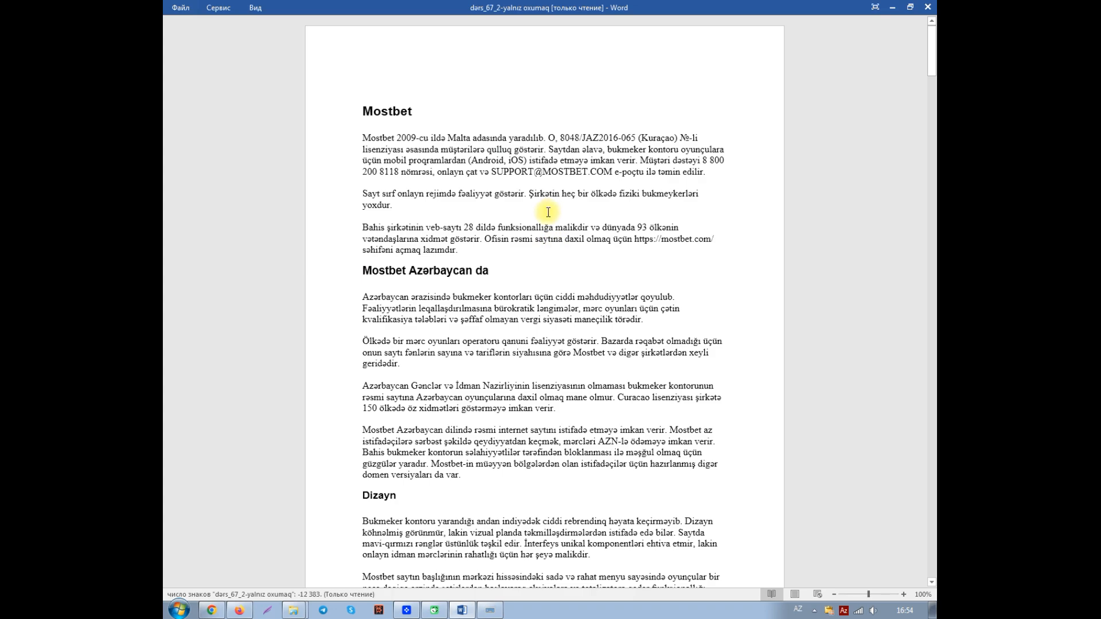
Step: Try to delete the three paragraphs under the "Mostbet" heading using the on-screen keyboard
left_click(364, 140)
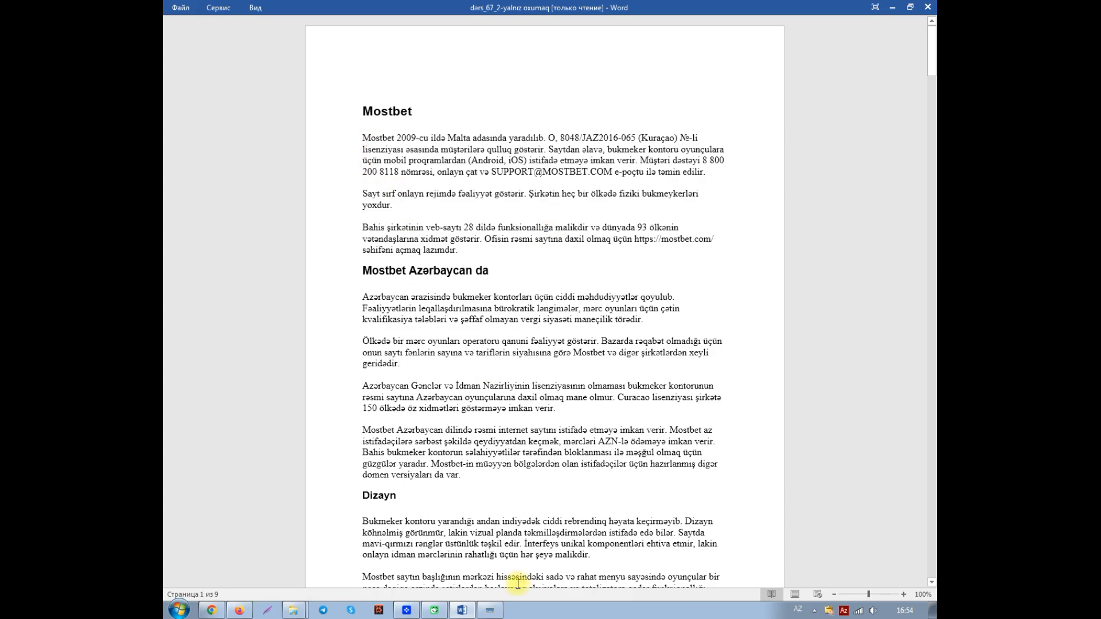
left_click(490, 611)
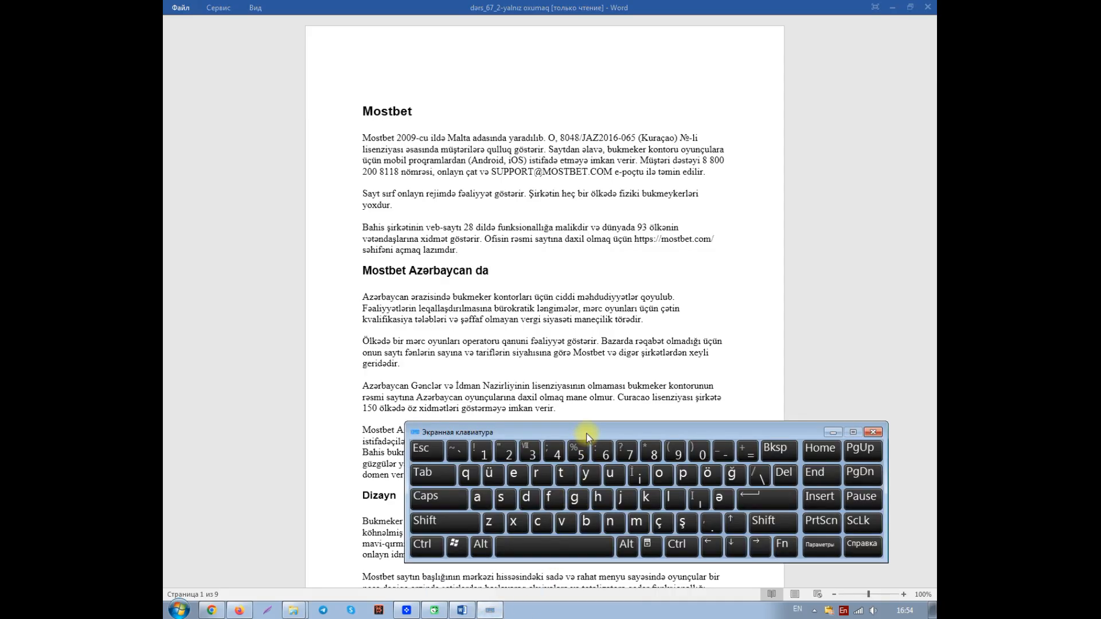
left_click(519, 323)
left_click_drag(356, 138, 661, 251)
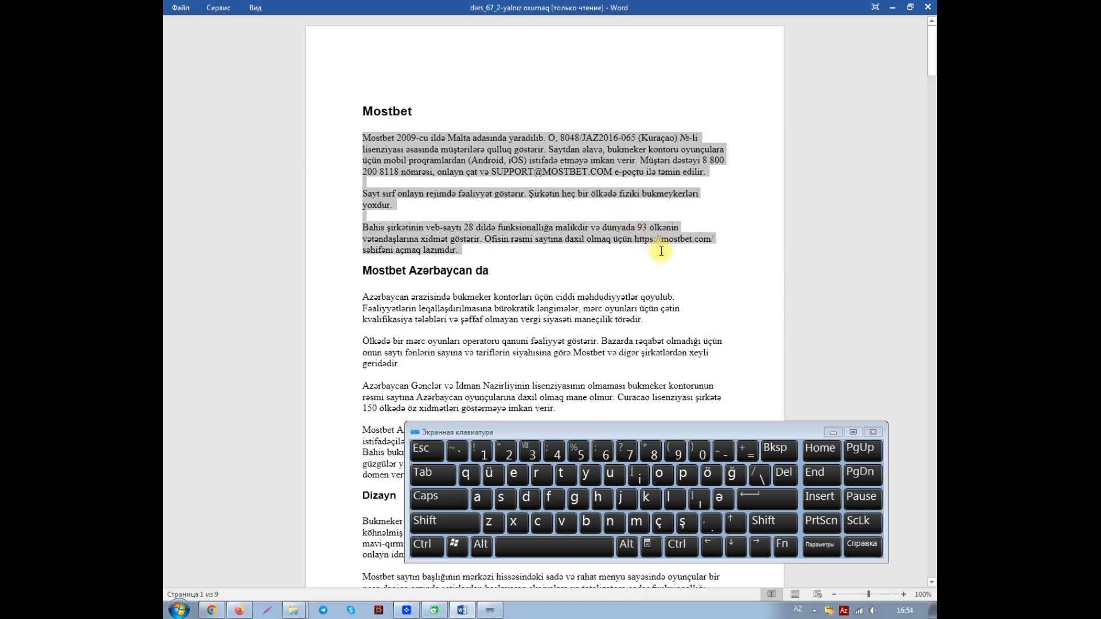
left_click(777, 453)
left_click(782, 476)
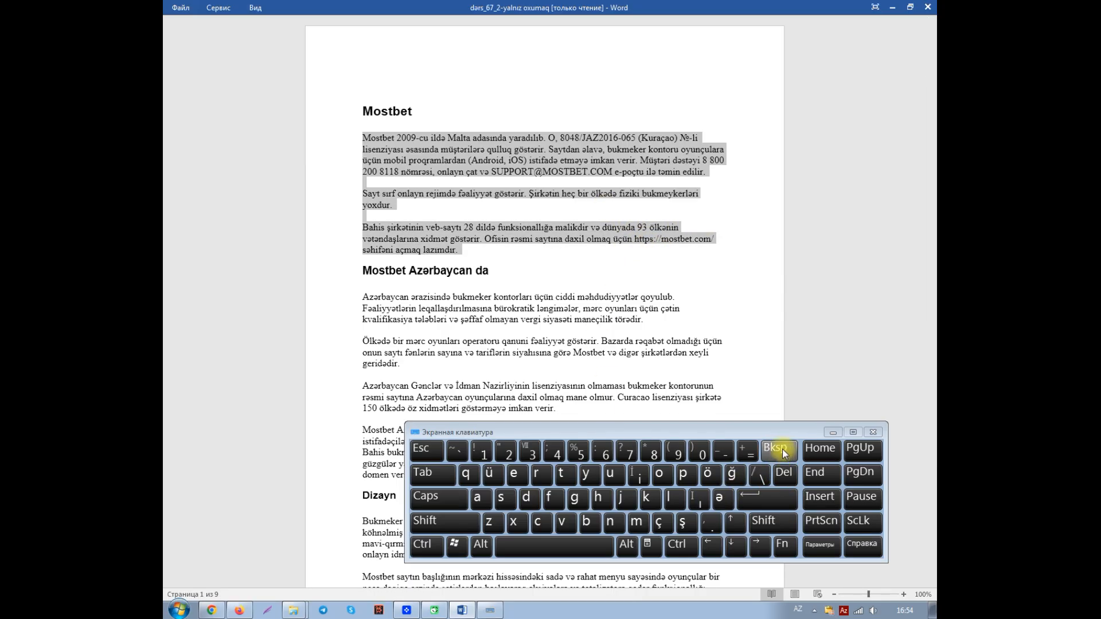
left_click(782, 476)
left_click(778, 450)
left_click(783, 472)
left_click(778, 449)
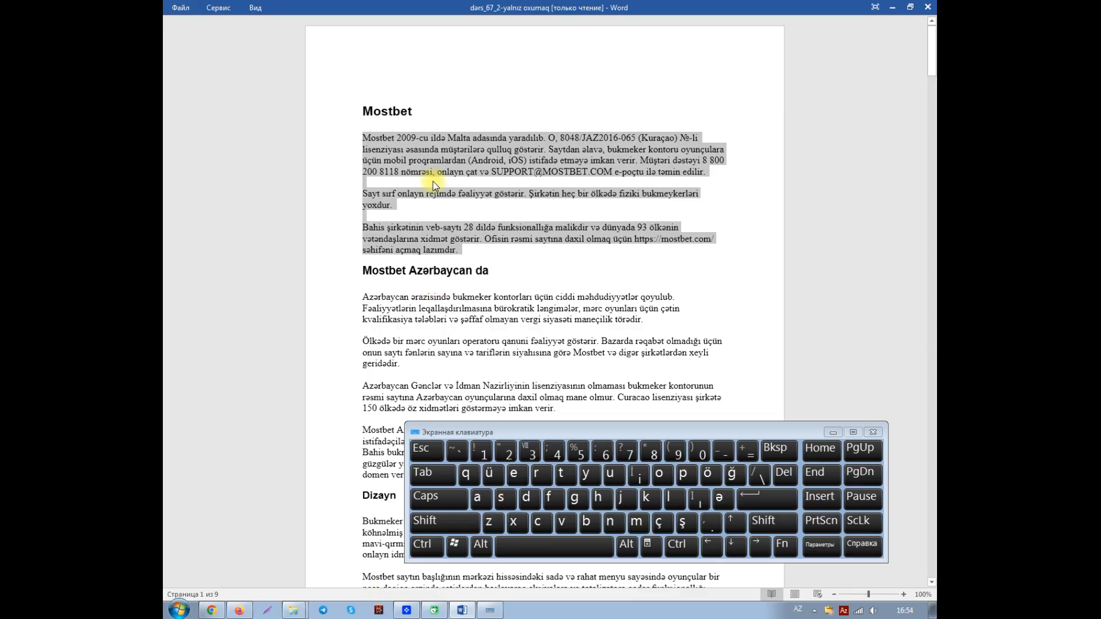
Step: Check which commands the read-only copy offers for the selected paragraphs, and hide the on-screen keyboard
right_click(421, 159)
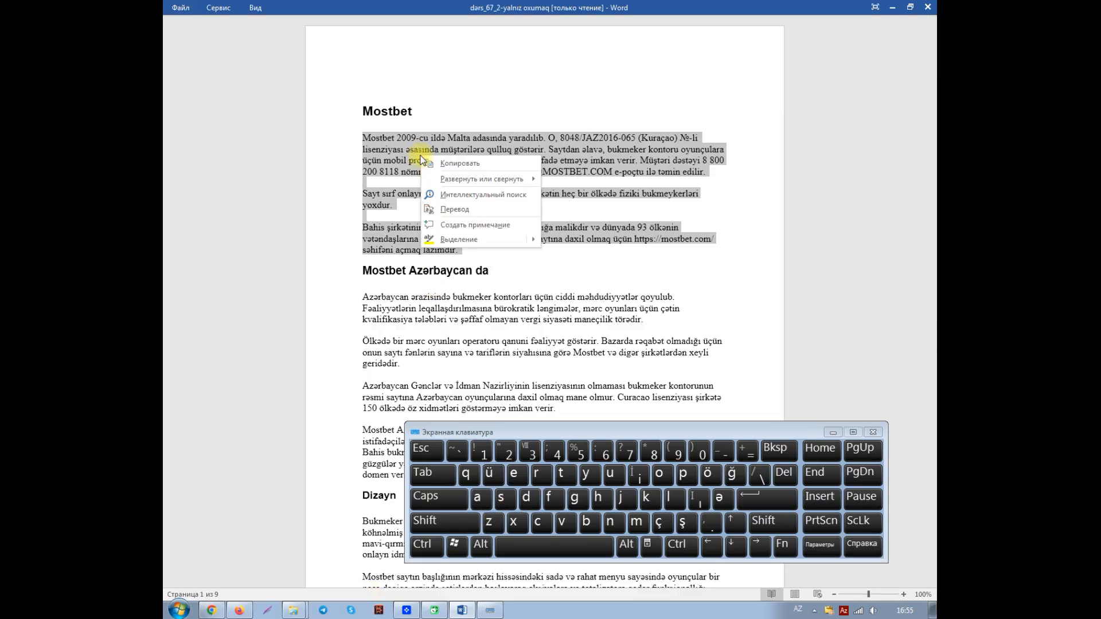
mouse_move(472, 241)
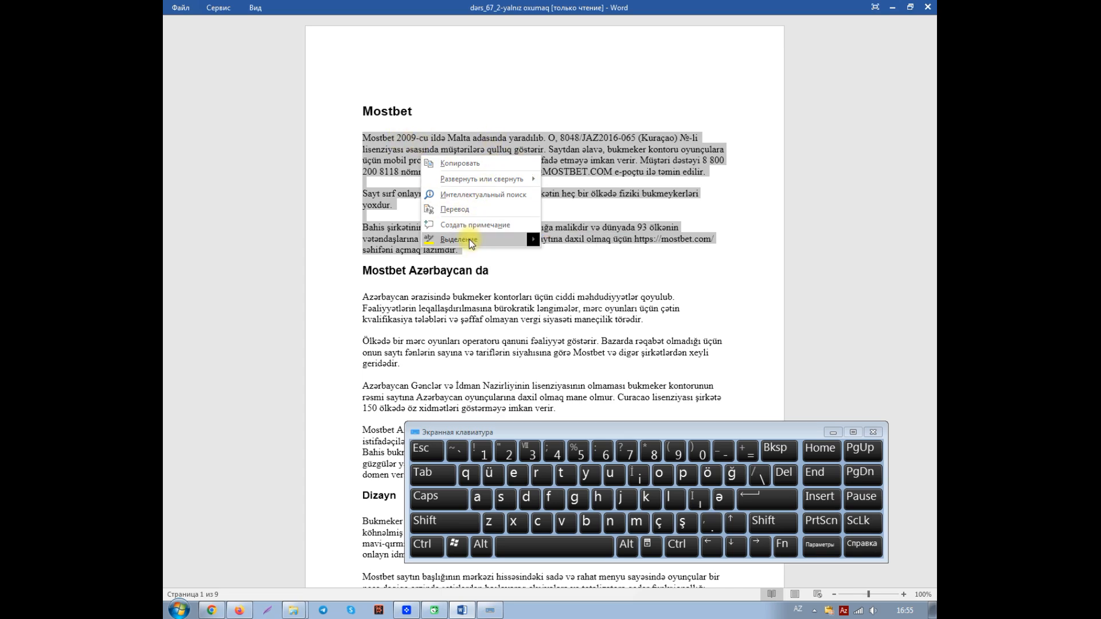
left_click(580, 150)
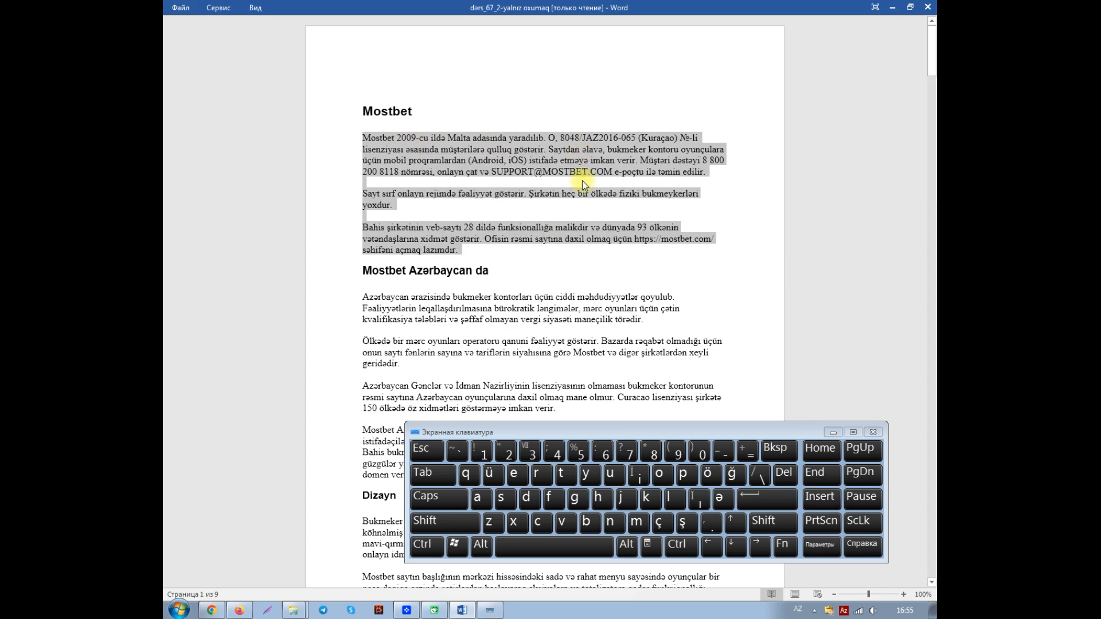
left_click(833, 431)
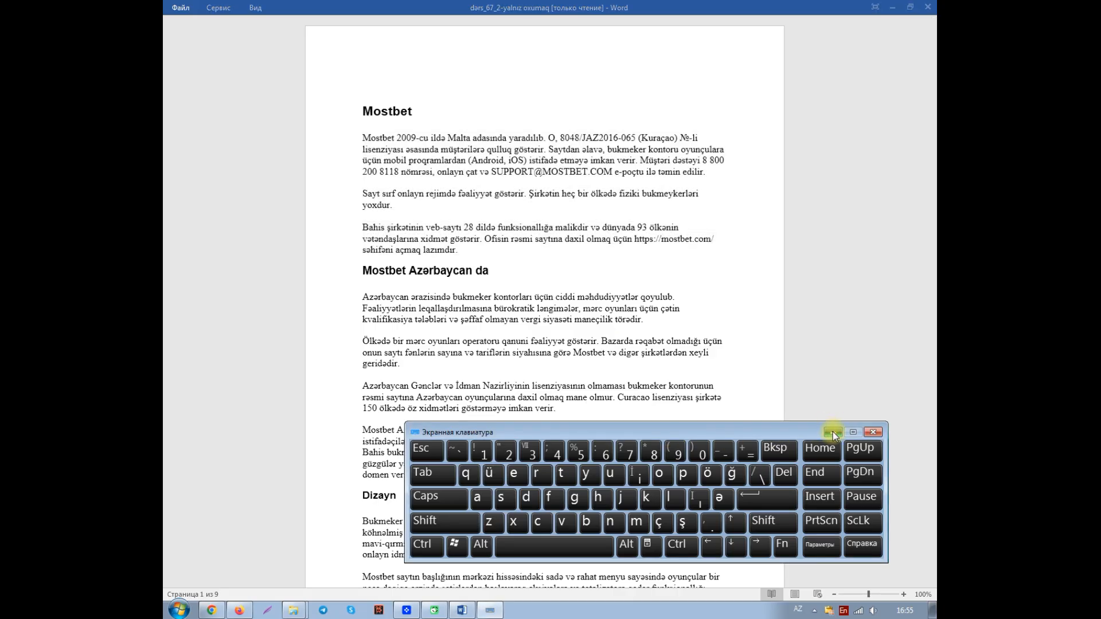
left_click(833, 432)
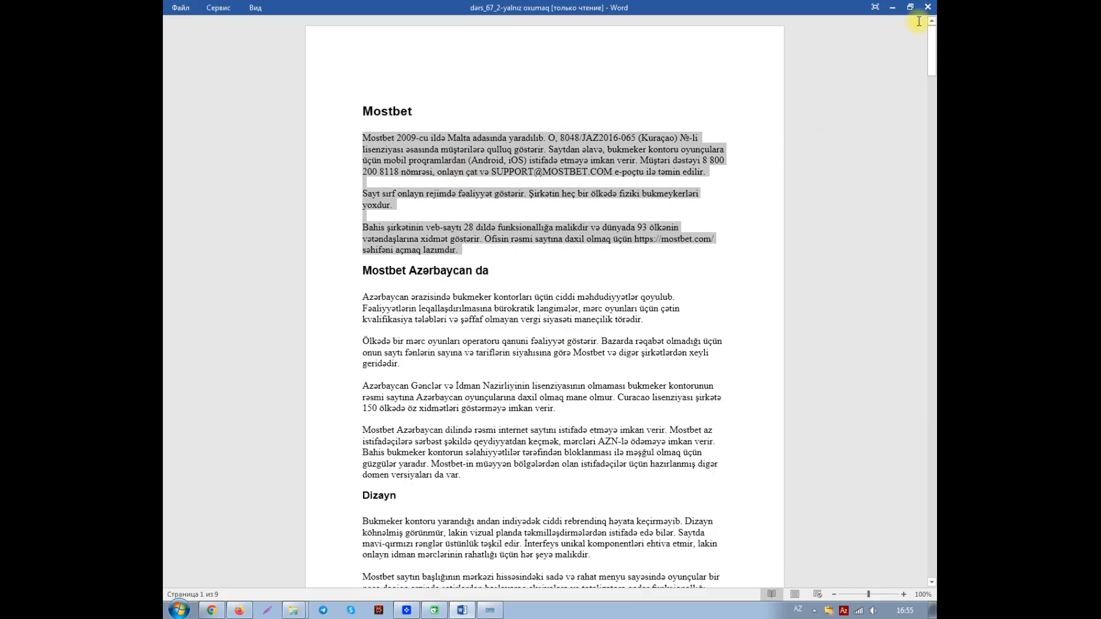
Step: Close the read-only copy and open "dərs_2_naviqasiya və Vid_View tabı" from the recent documents
left_click(180, 8)
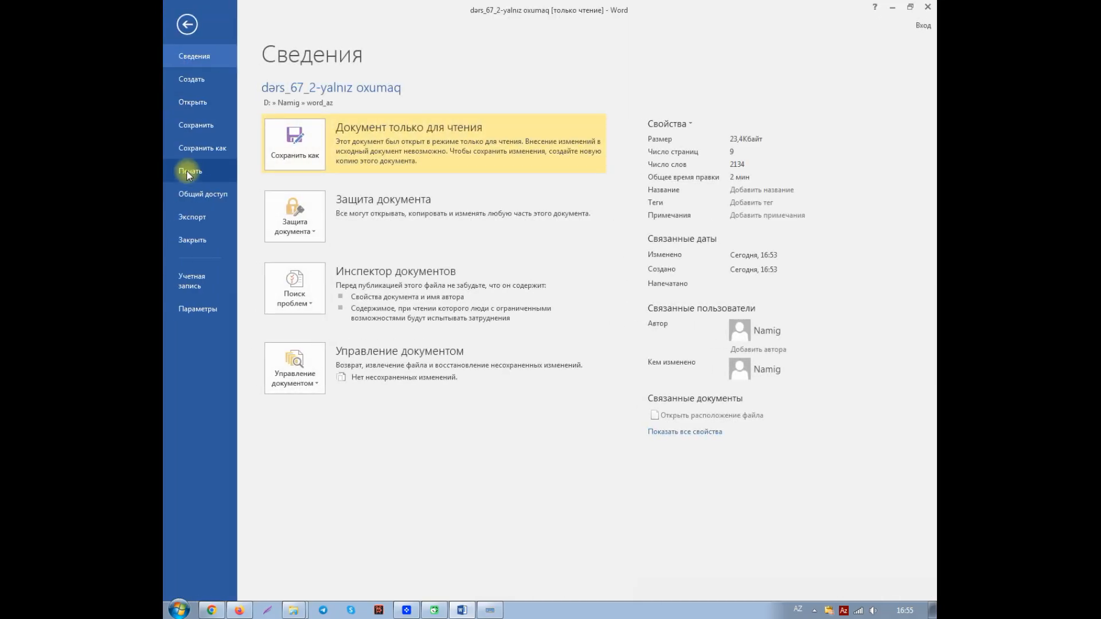
left_click(196, 241)
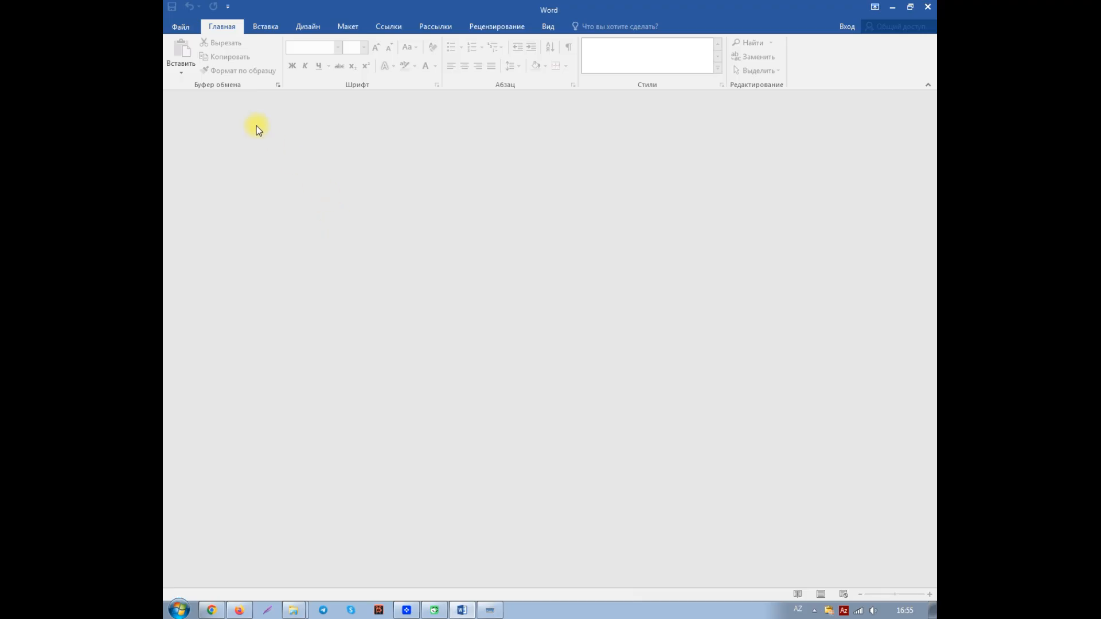
left_click(179, 28)
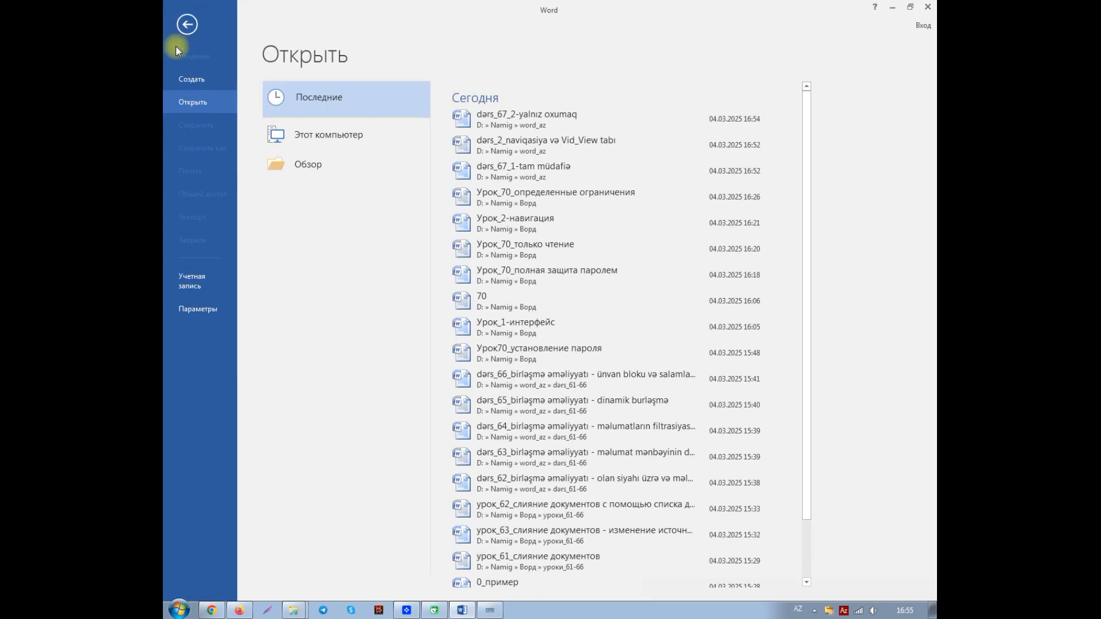
left_click(523, 146)
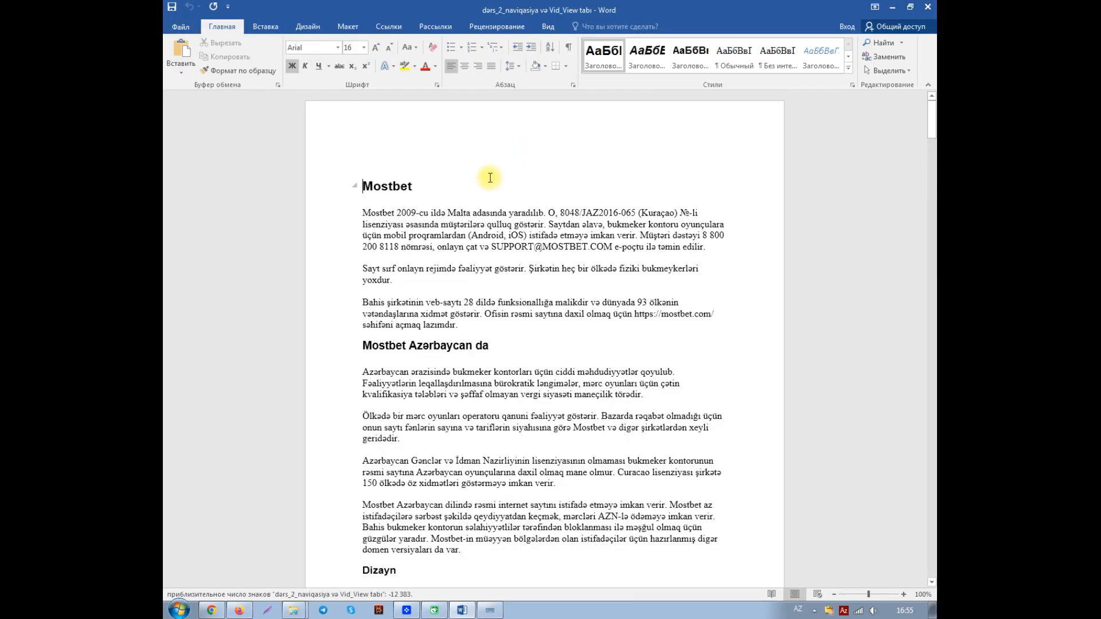
Step: Start saving a copy in the word_az folder, reusing the existing file name "dərs_67_2-yalnız oxumaq"
left_click(181, 27)
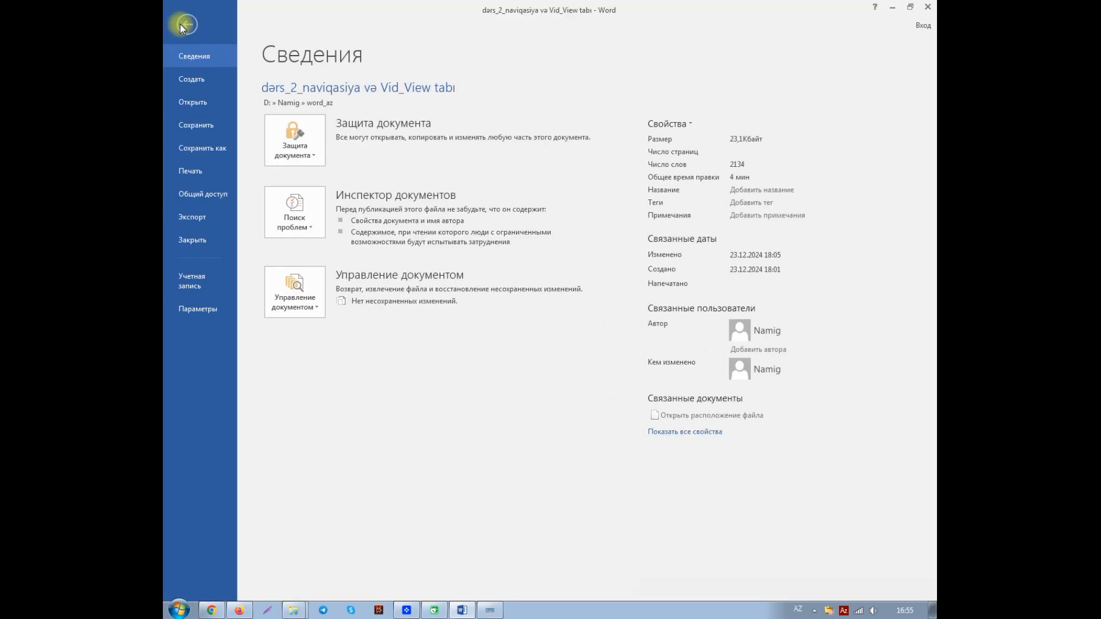
left_click(204, 154)
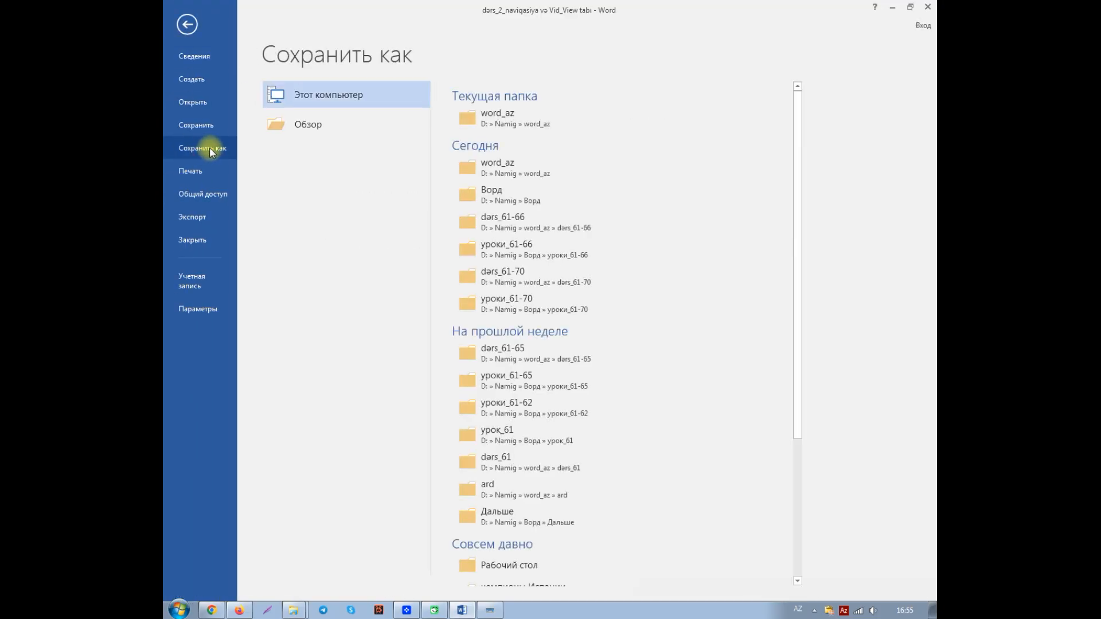
left_click(497, 124)
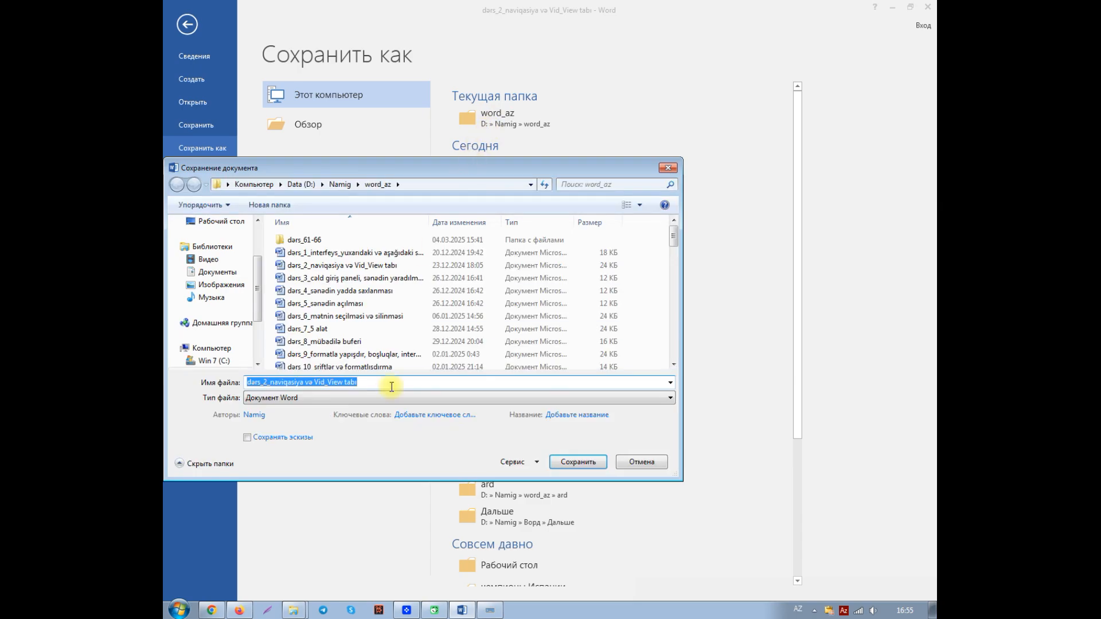
left_click_drag(674, 233, 674, 347)
left_click(347, 363)
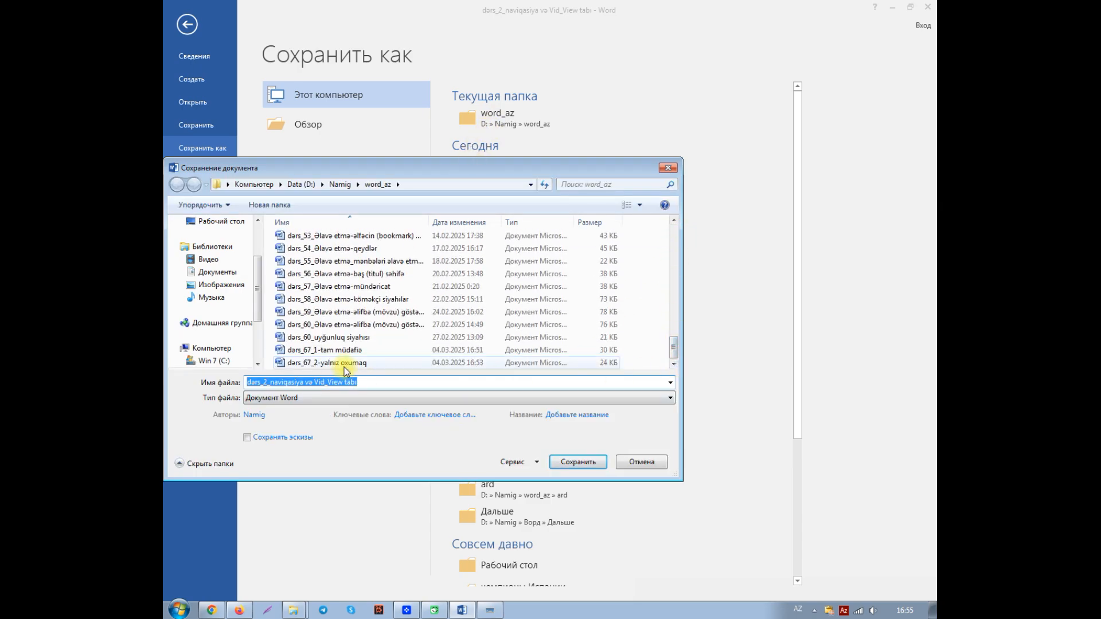
Step: Change the part number in the copy's file name so that it begins with "dərs_67_3"
left_click(278, 383)
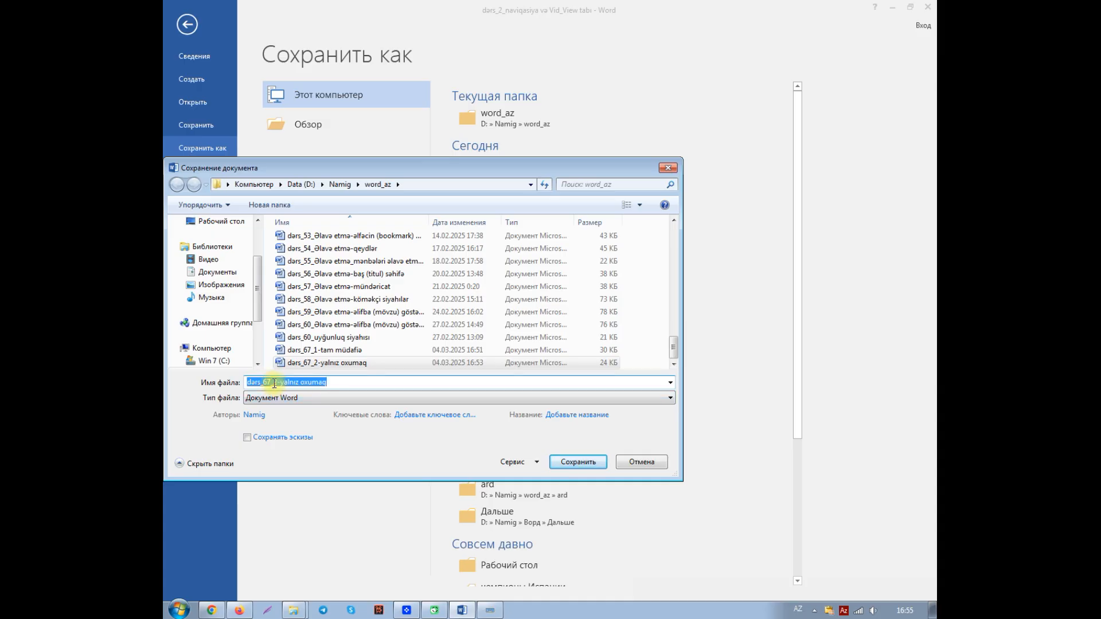
left_click(274, 383)
key("Delete")
type("3")
key("Left")
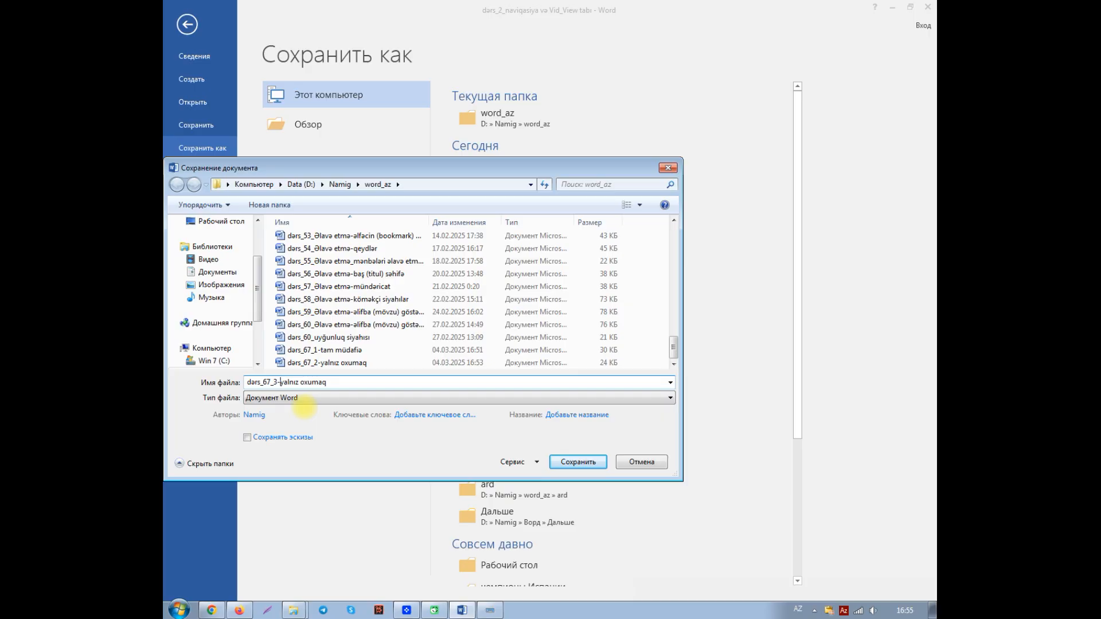
Step: Replace the ending of the file name with "müəyyən məhdudiyyətlər" and save the copy
key("shift+Right")
key("shift+Right")
key("shift+Right")
key("shift+Right")
key("shift+Right")
key("shift+Right")
key("shift+Right")
key("shift+Right")
key("shift+Right")
key("shift+Right")
key("shift+Right")
key("shift+Right")
key("shift+Right")
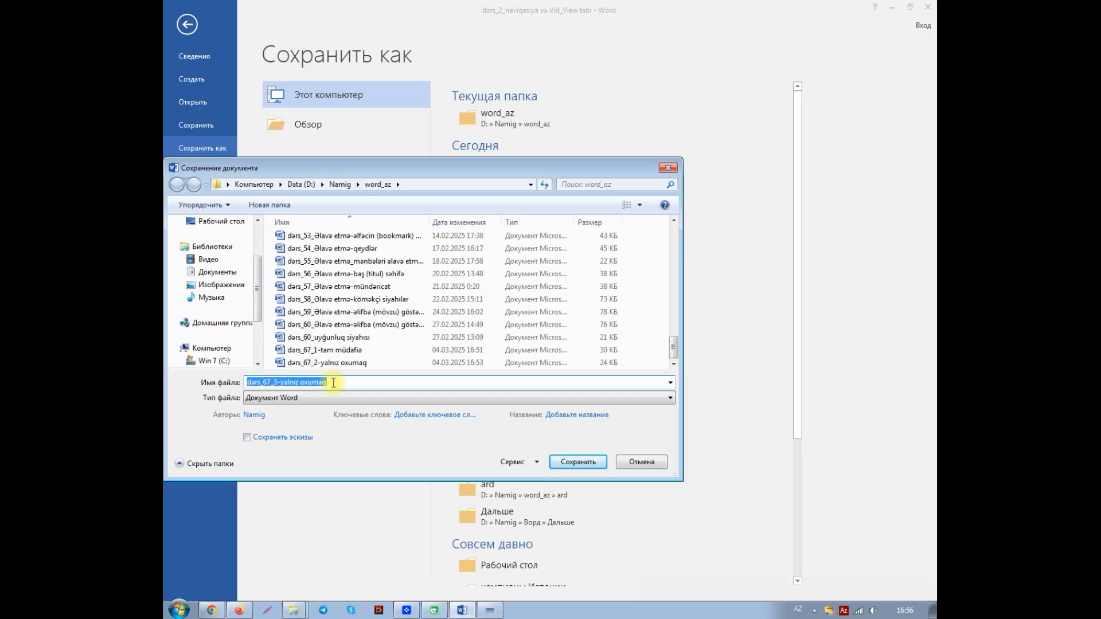
left_click(335, 381)
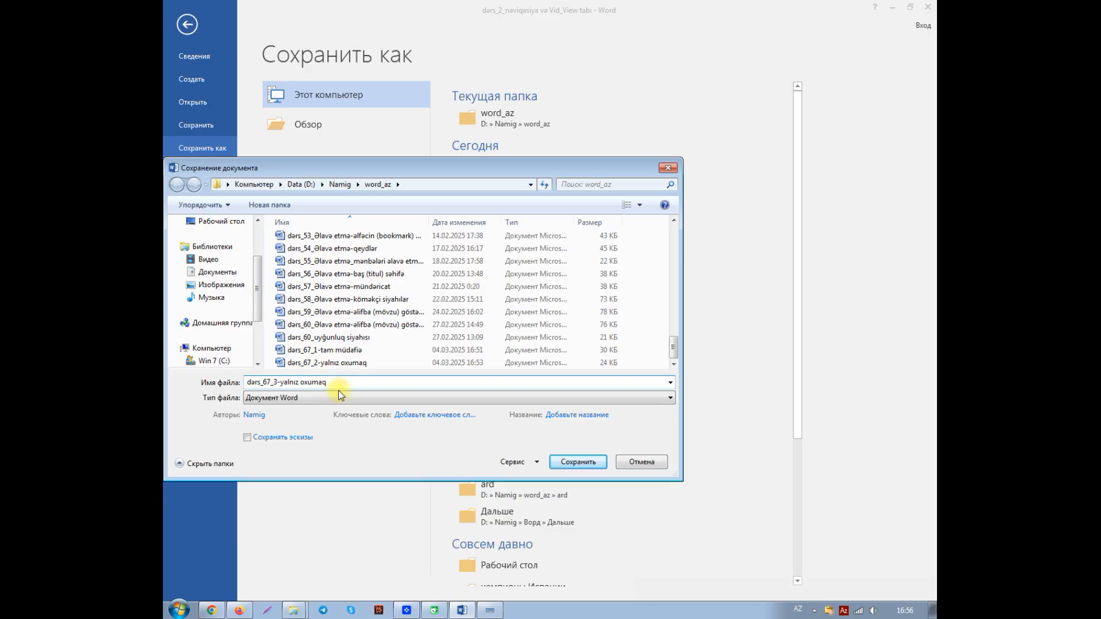
key("BackSpace")
key("BackSpace")
key("BackSpace")
key("BackSpace")
key("BackSpace")
key("BackSpace")
key("BackSpace")
key("BackSpace")
key("BackSpace")
type("müəyyən məhdudiyyətlər")
left_click(576, 463)
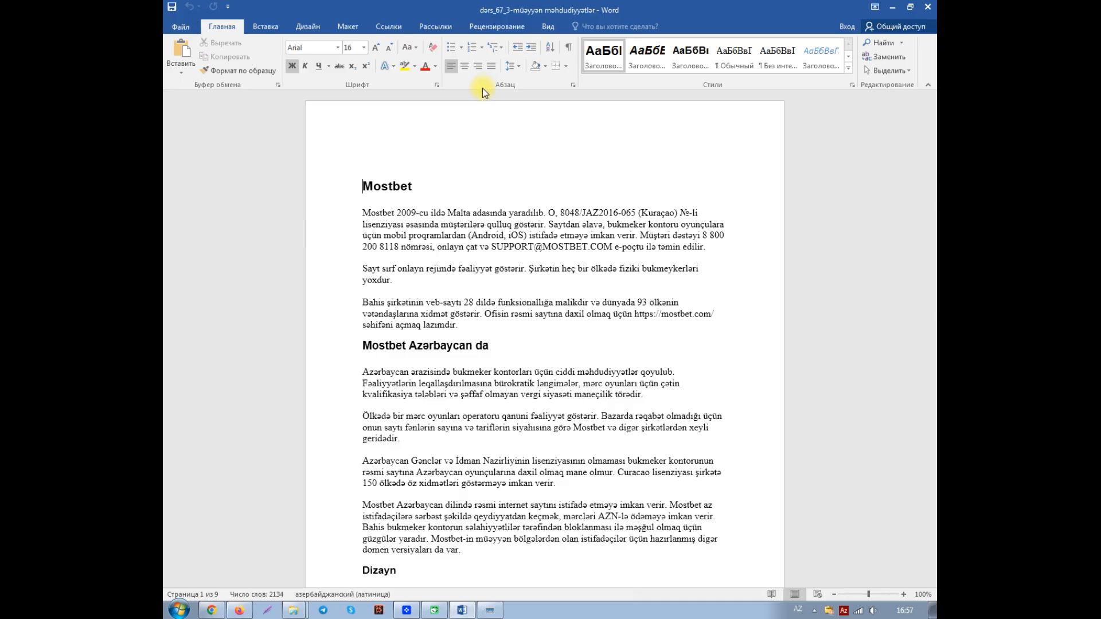
Step: Restrict the document's editing so that only comments (Примечания) are allowed
left_click(486, 30)
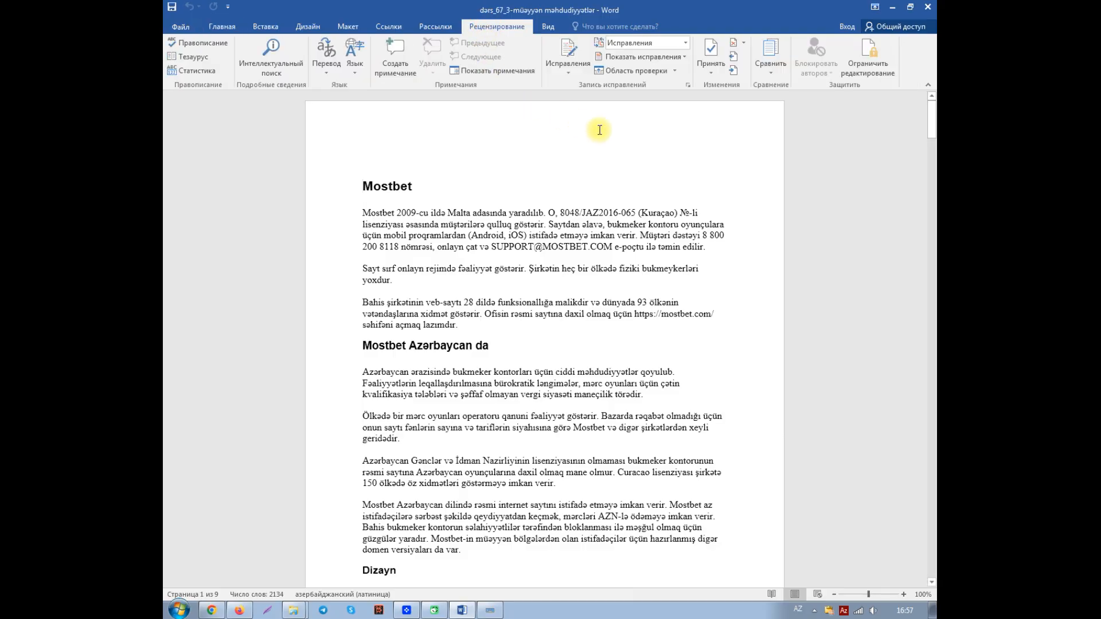
left_click(870, 67)
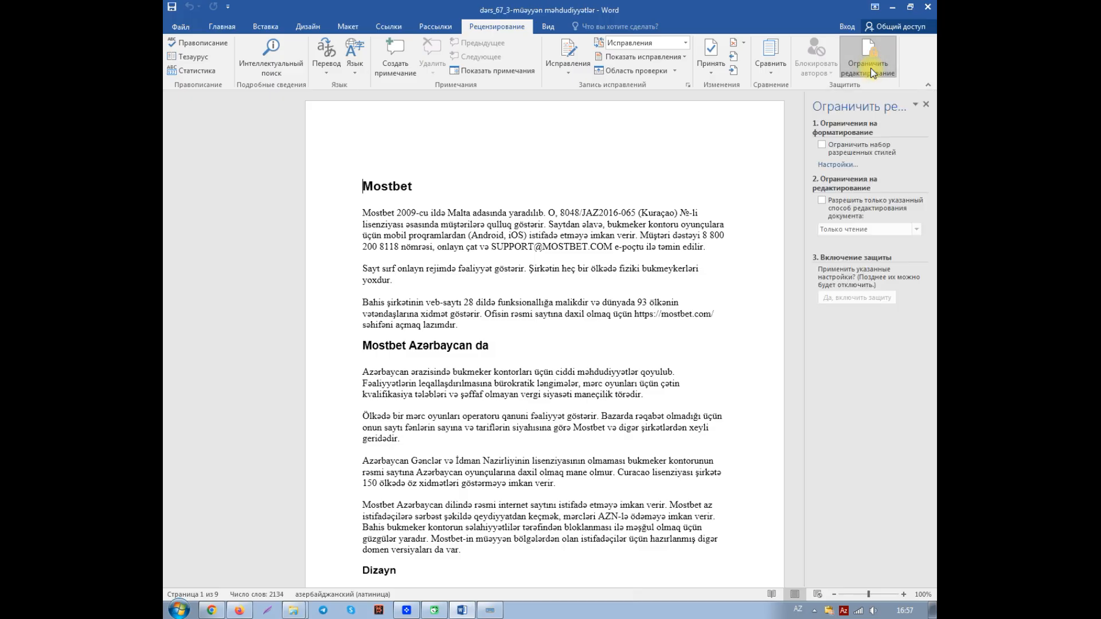
left_click(823, 201)
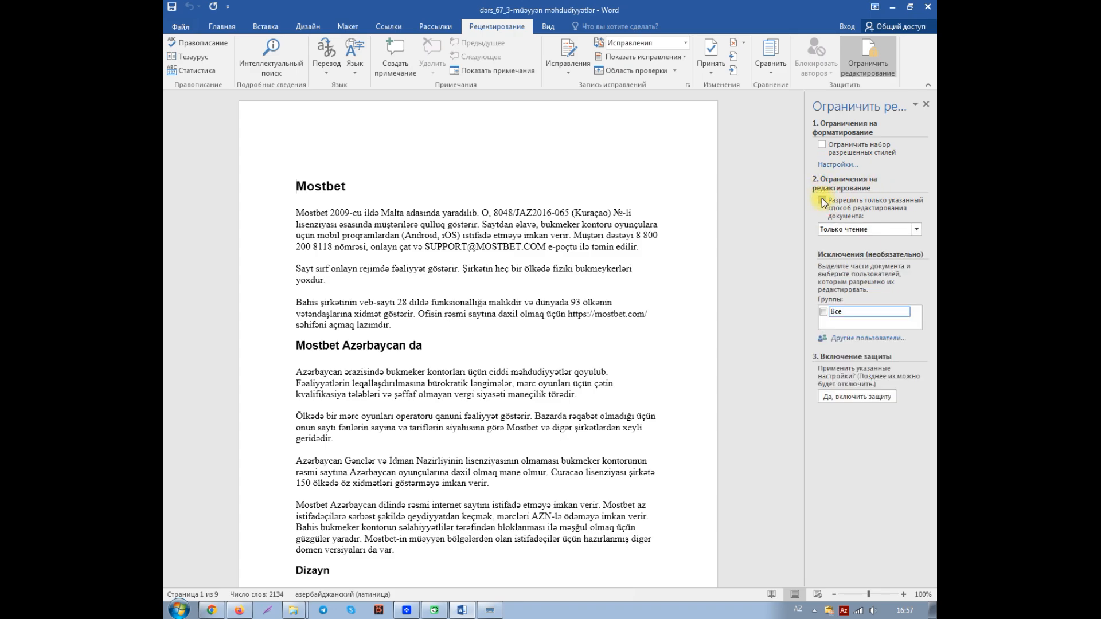
left_click(917, 229)
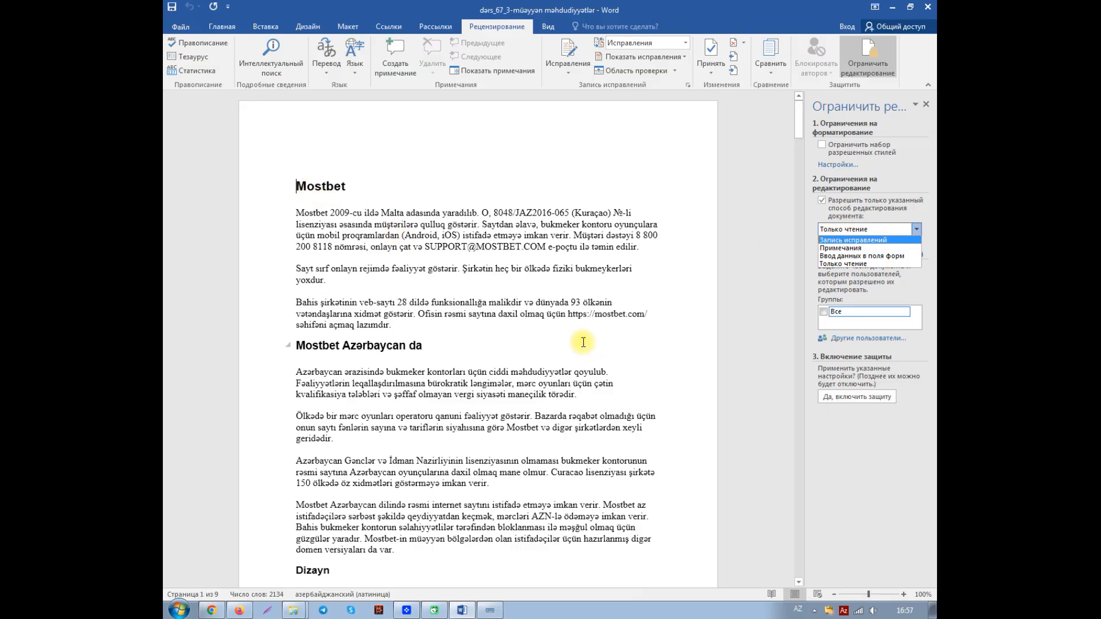
left_click(844, 249)
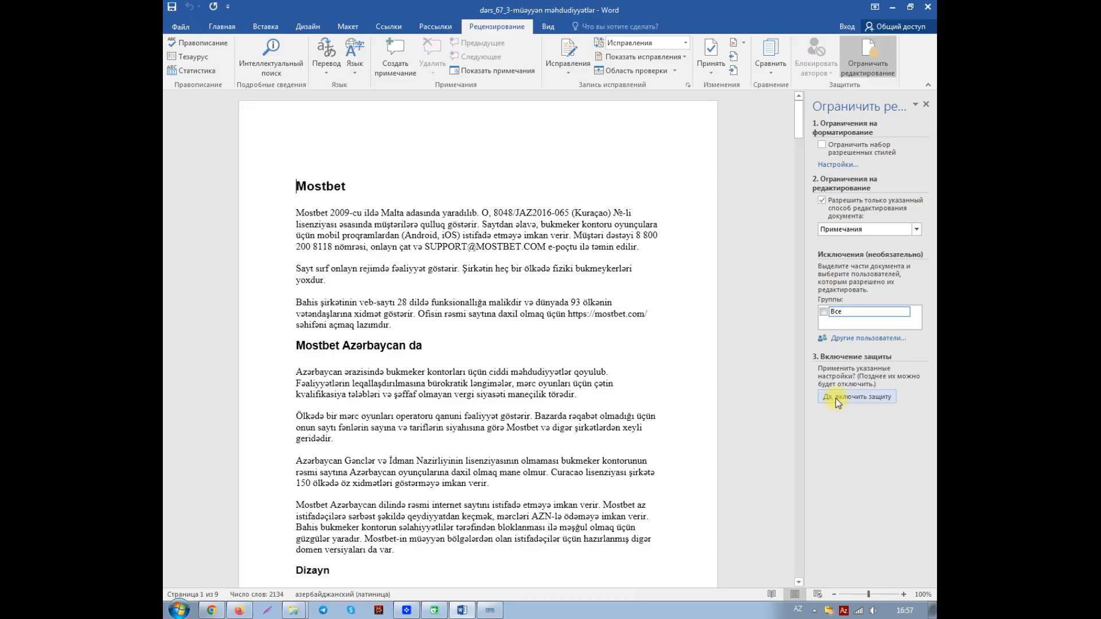
Step: Enable the editing protection, entering and confirming a protection password
left_click(870, 398)
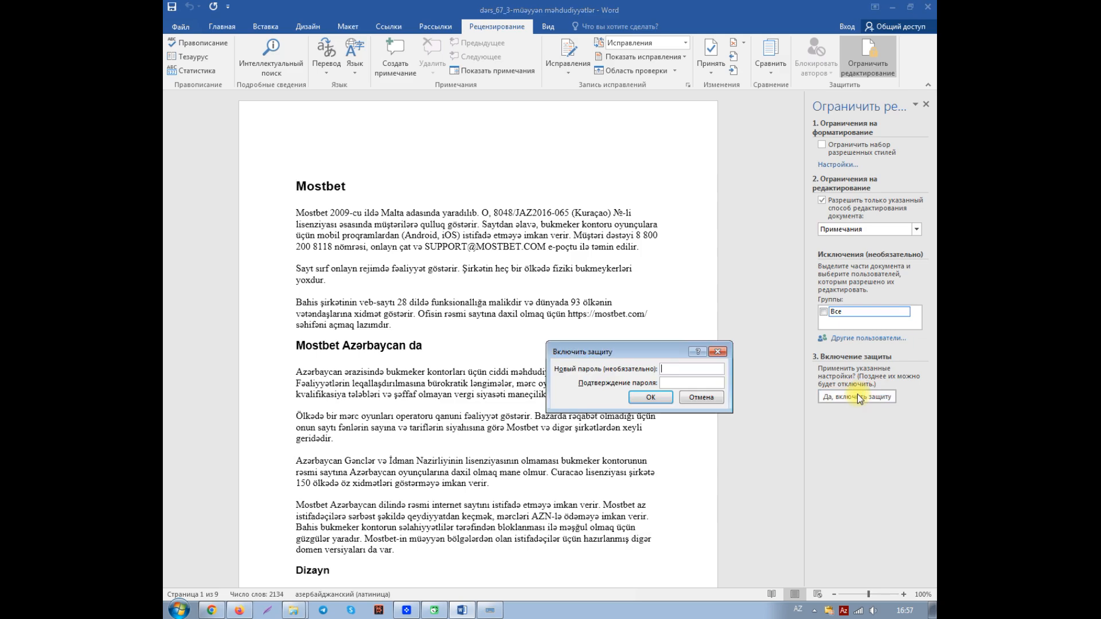
type("1234")
left_click(675, 380)
type("1234")
left_click(652, 400)
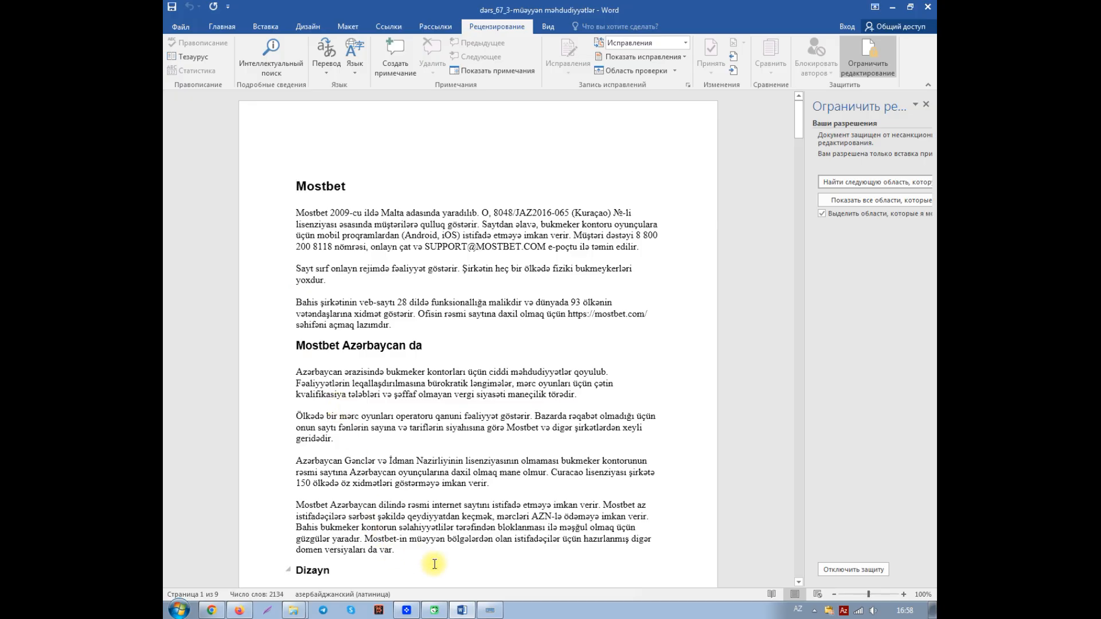
Step: Try to delete the first paragraph and part of the second under "Mostbet" using the on-screen keyboard
left_click(492, 610)
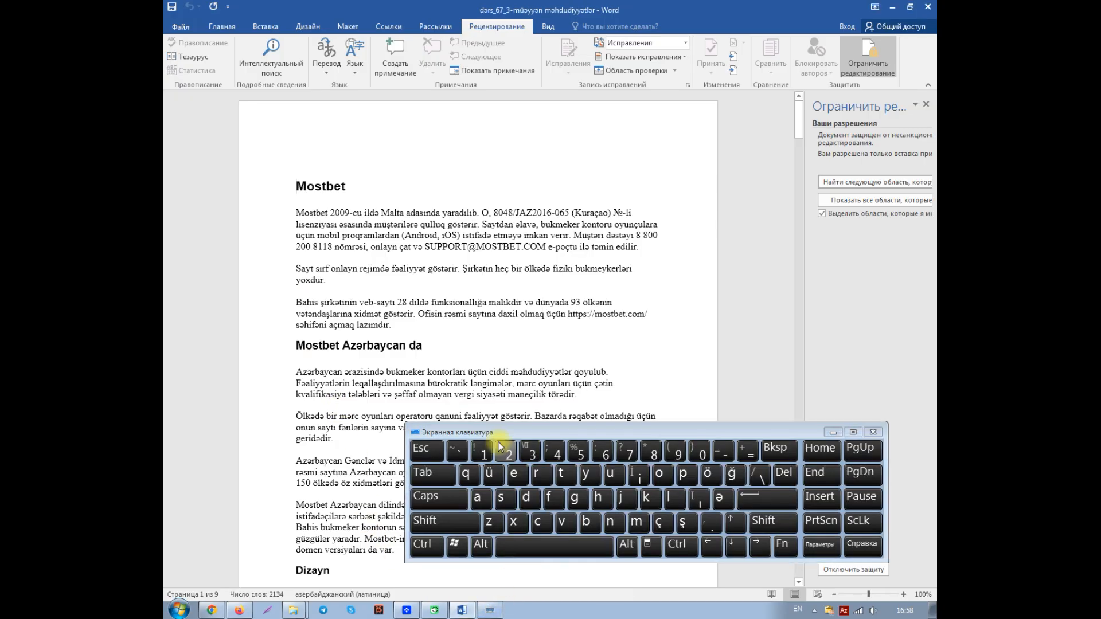
left_click(299, 213)
left_click_drag(299, 213, 510, 270)
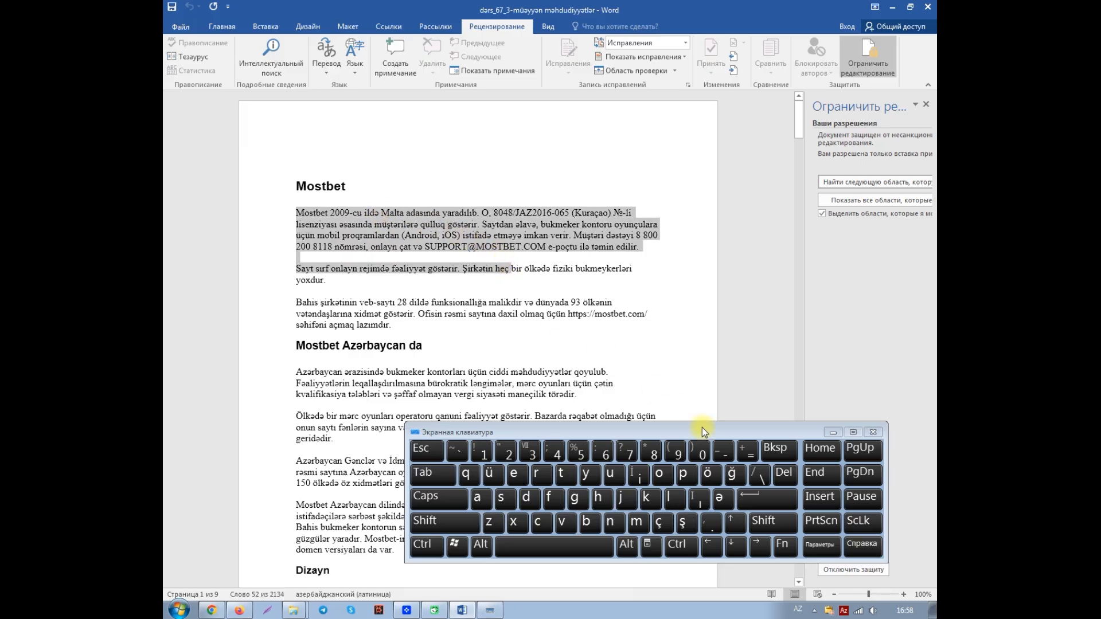
left_click(782, 478)
left_click(778, 452)
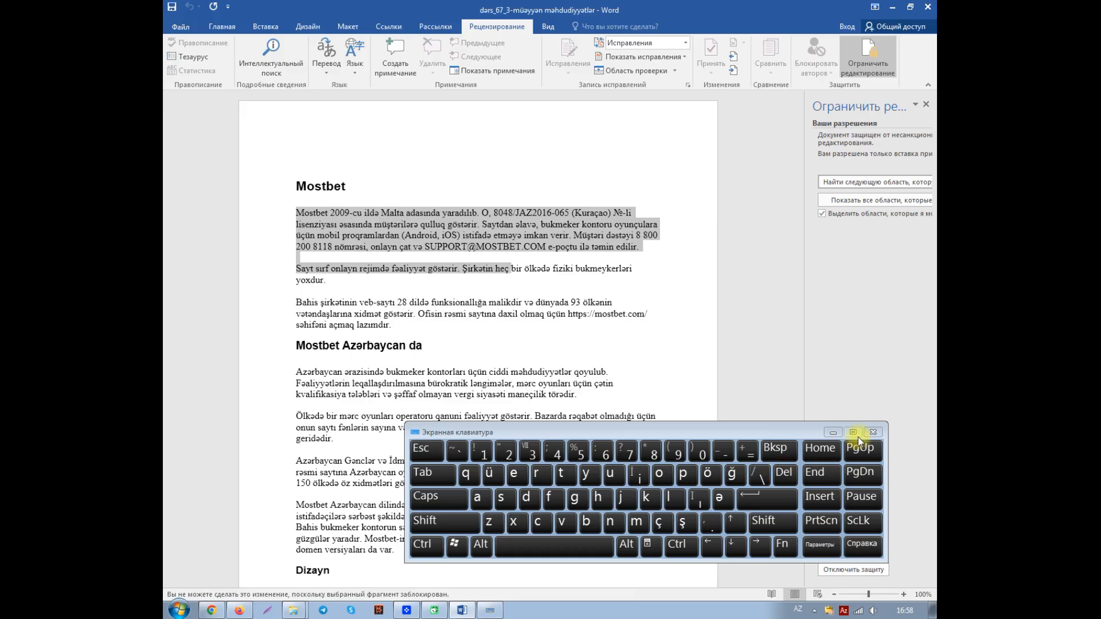
Step: Put away the on-screen keyboard and the editing-restriction settings, and clear the text selection
left_click(831, 435)
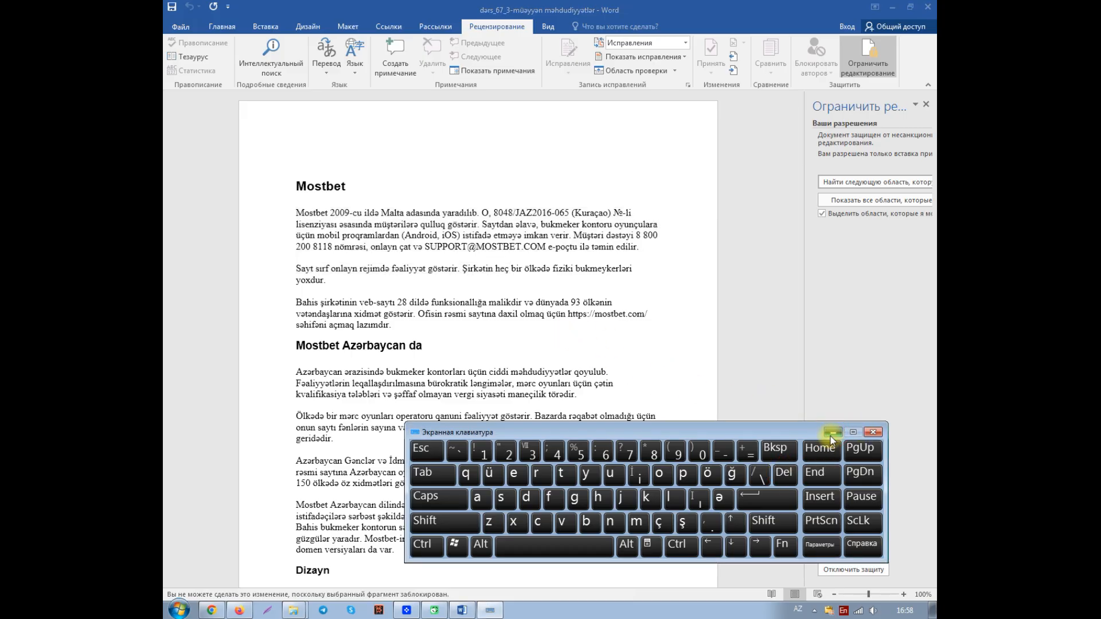
left_click(831, 435)
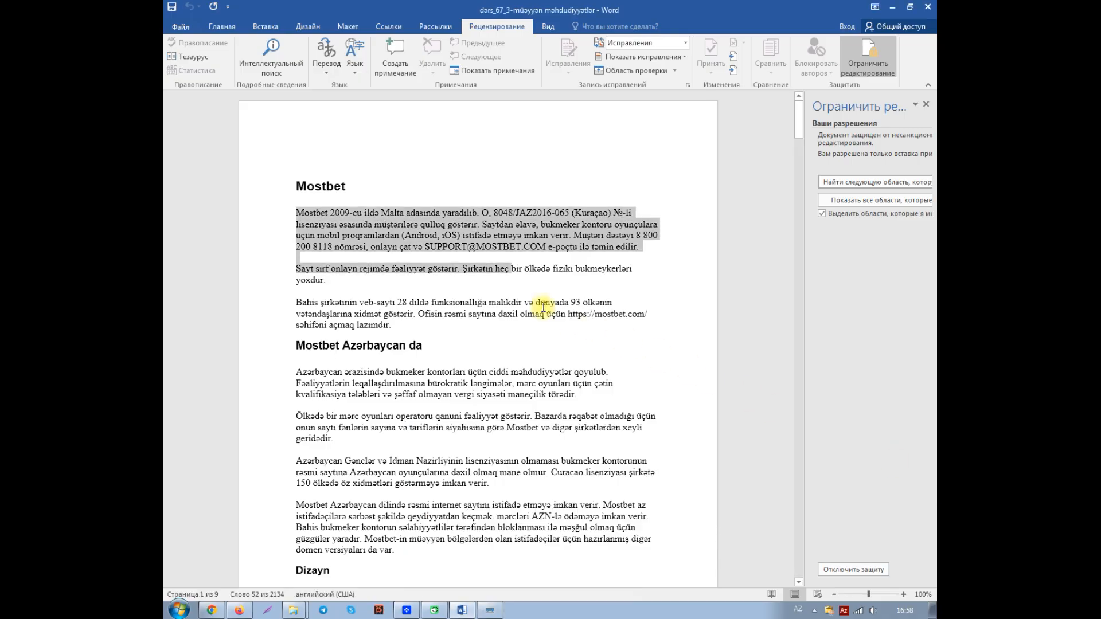
left_click(407, 224)
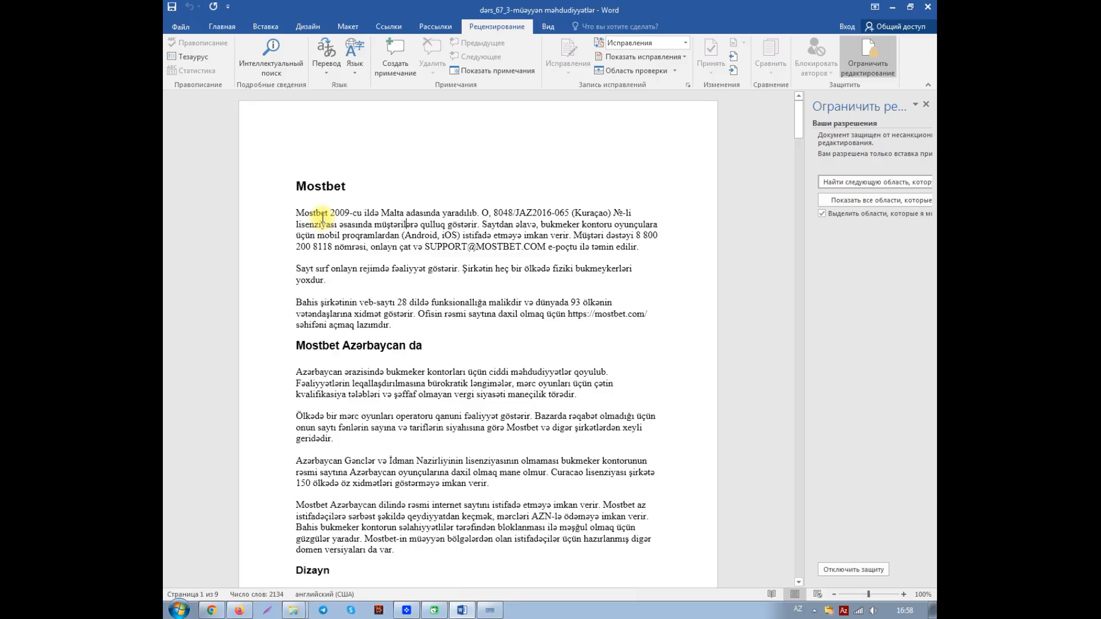
left_click(926, 104)
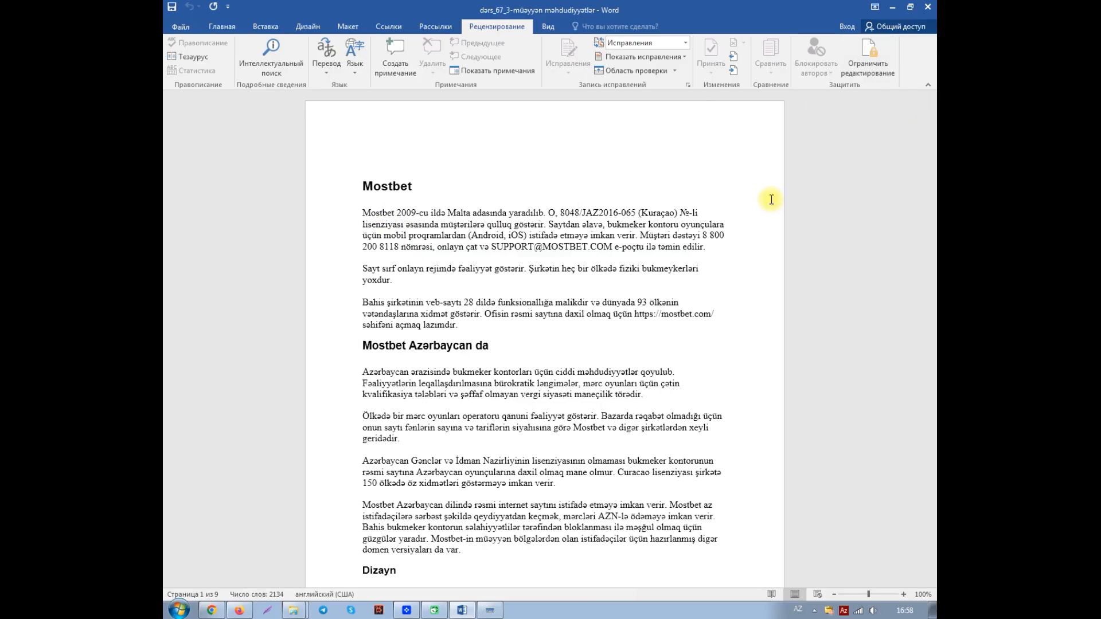
Step: Add the comment "Freebet" to the word "Mostbet" at the start of the first paragraph
left_click(364, 211)
left_click_drag(364, 211, 396, 209)
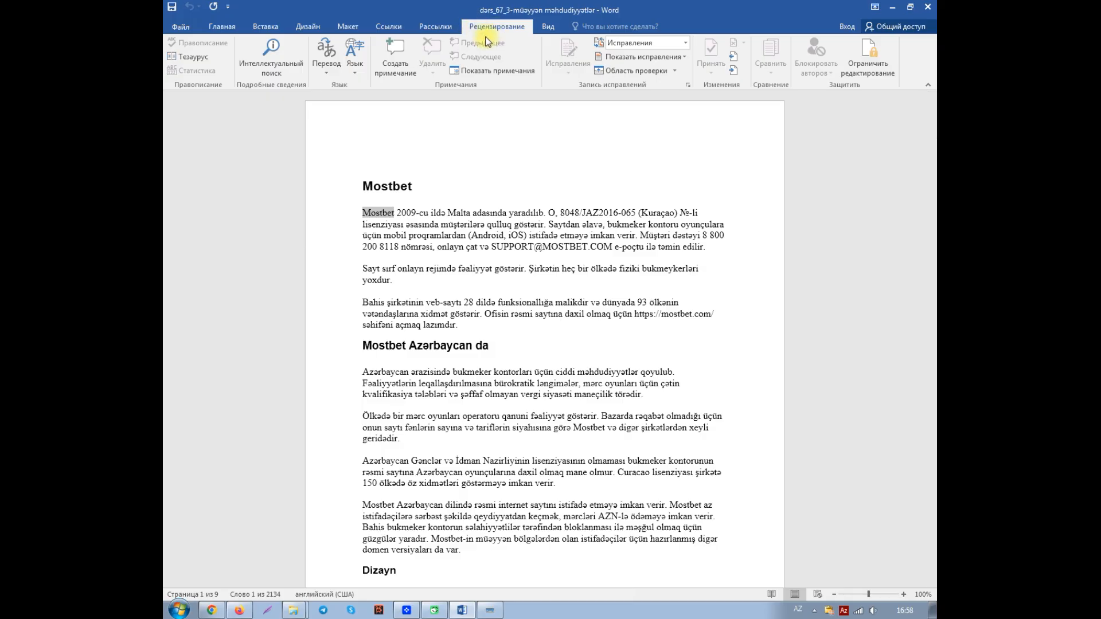
left_click(400, 72)
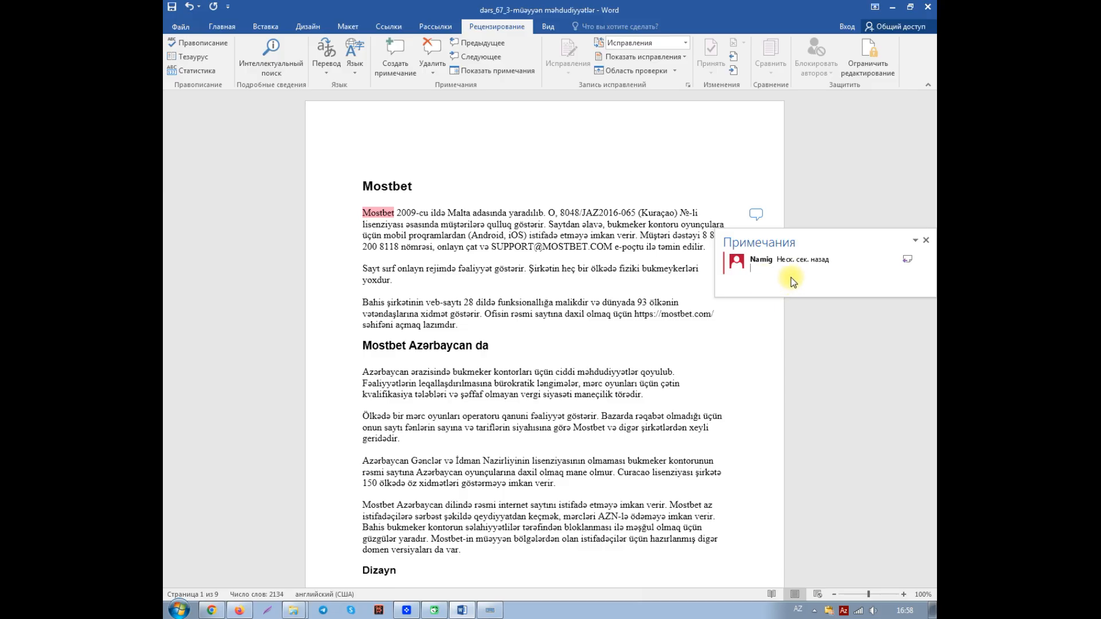
type("Fee")
type("b")
type("r")
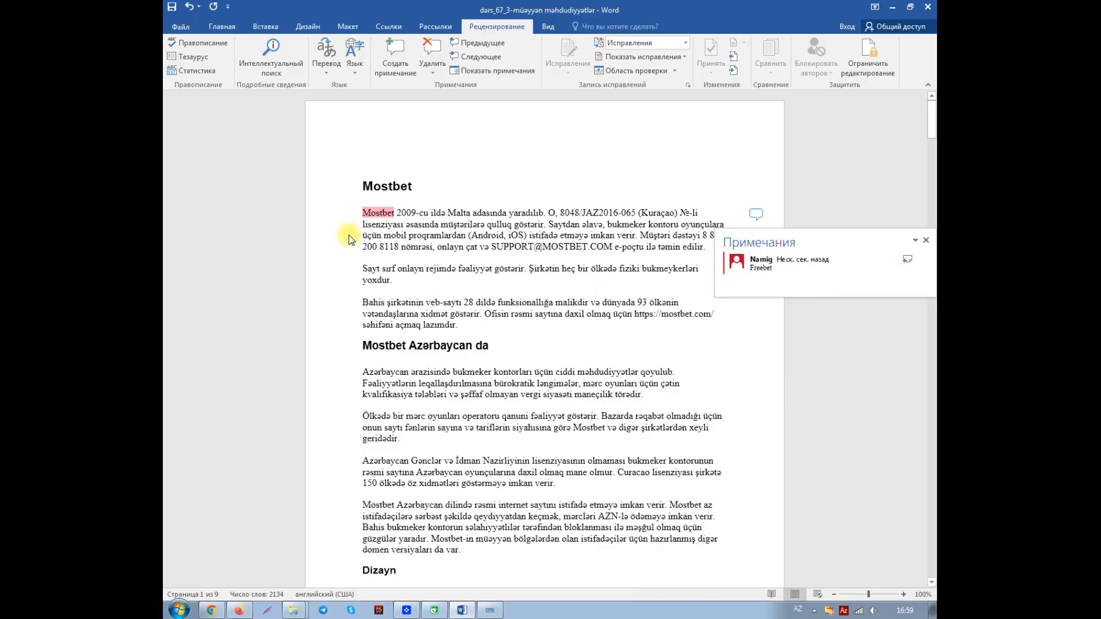
mouse_move(382, 214)
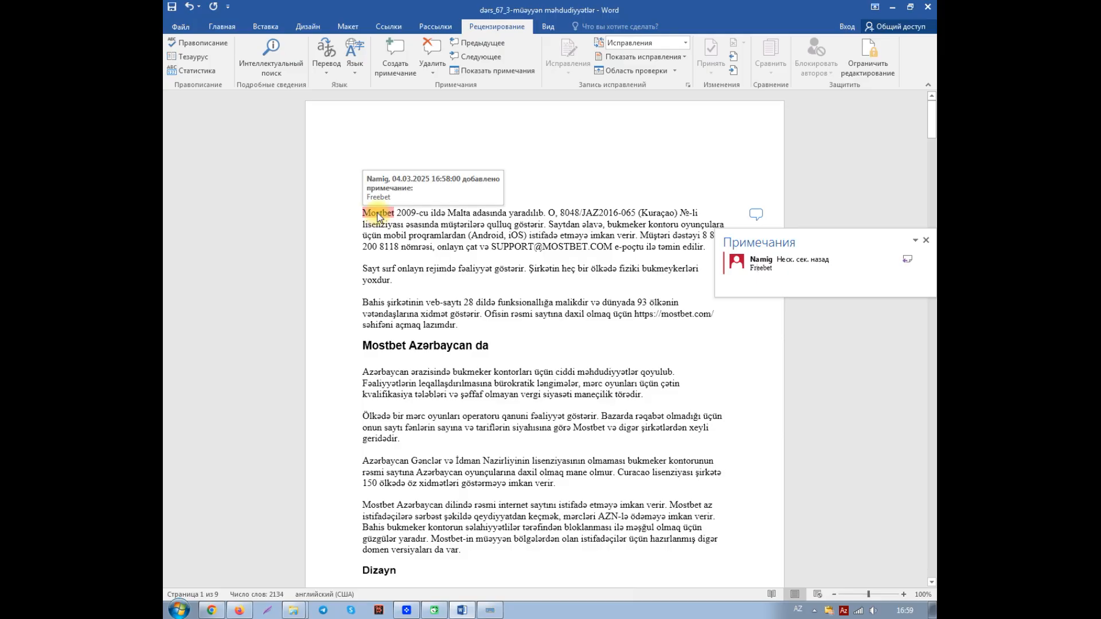
Step: Turn off the document's editing protection by entering the protection password
left_click(866, 68)
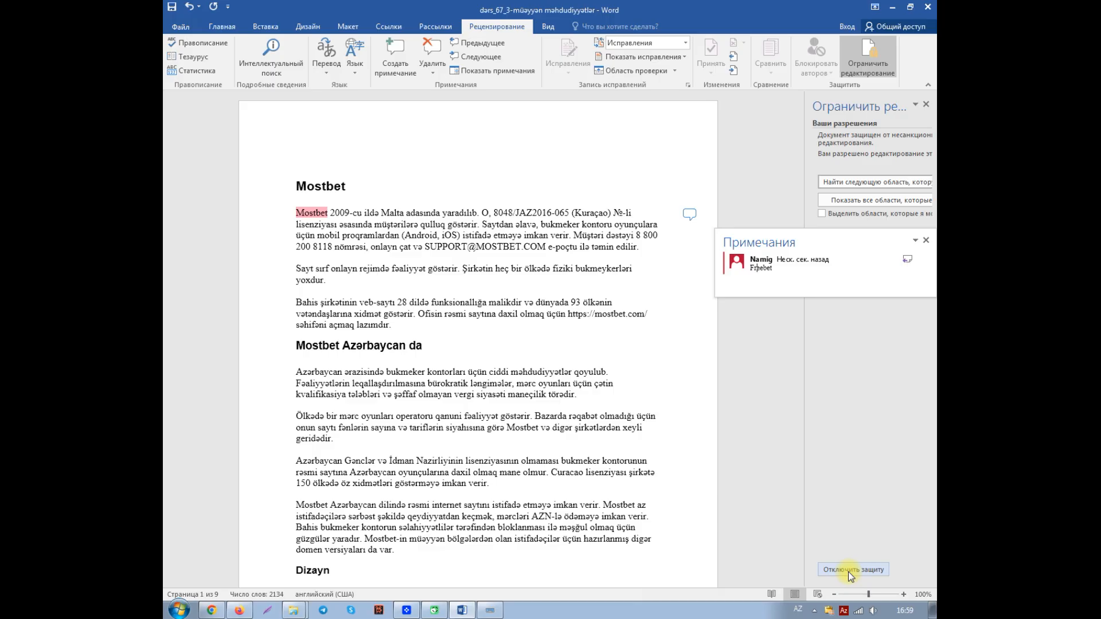
left_click(848, 571)
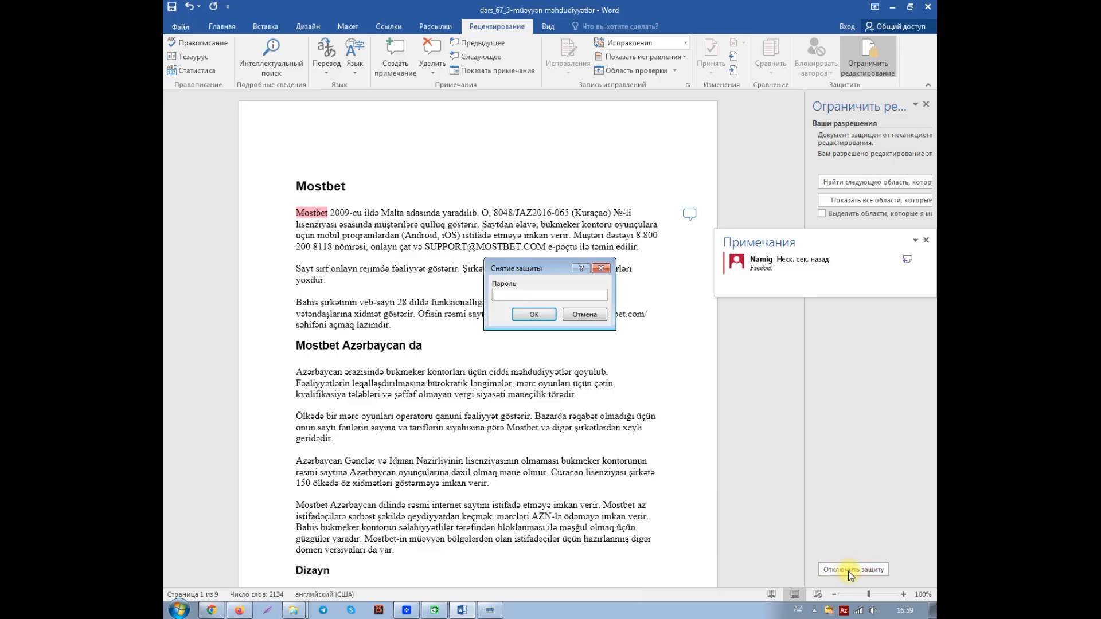
type("1234")
left_click(536, 314)
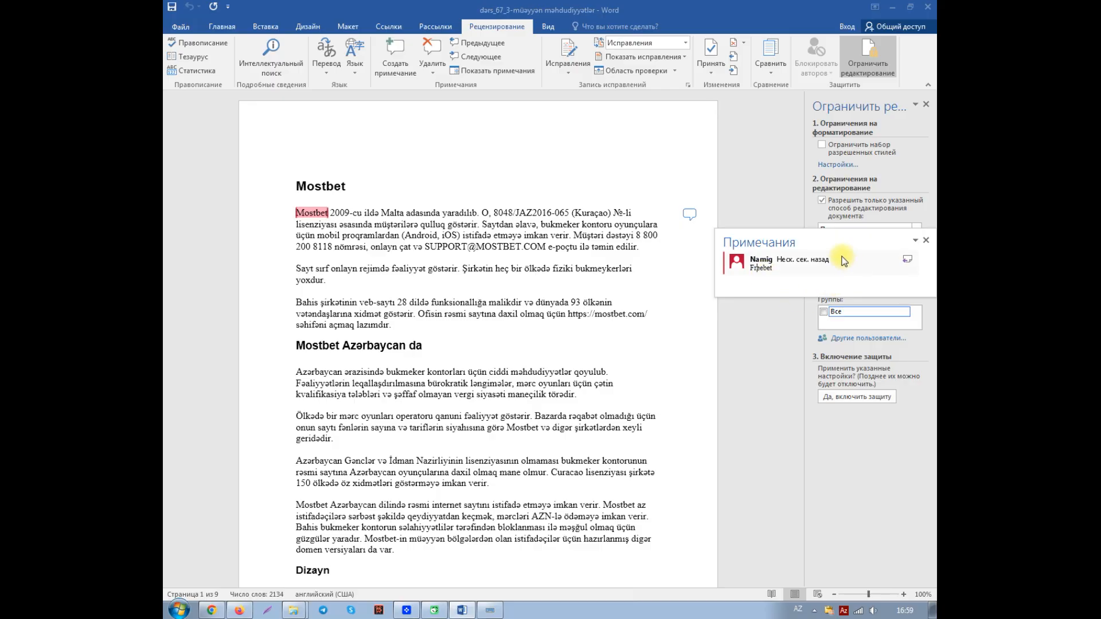
Step: Delete the comment on the first paragraph's opening word "Mostbet" and change that word to "Freebet"
double_click(761, 268)
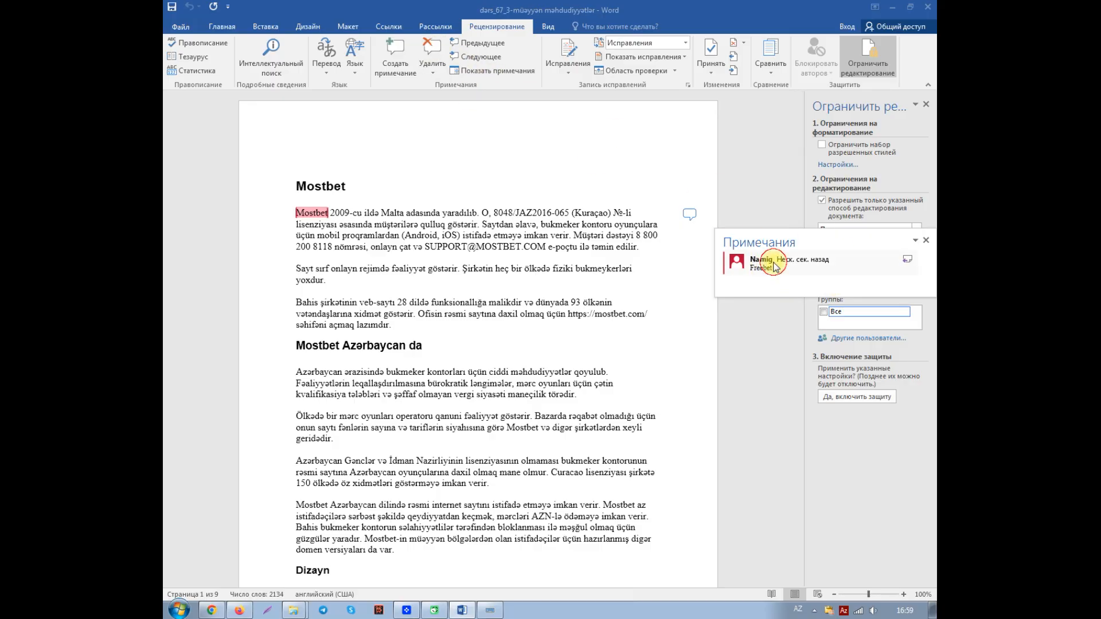
left_click(433, 60)
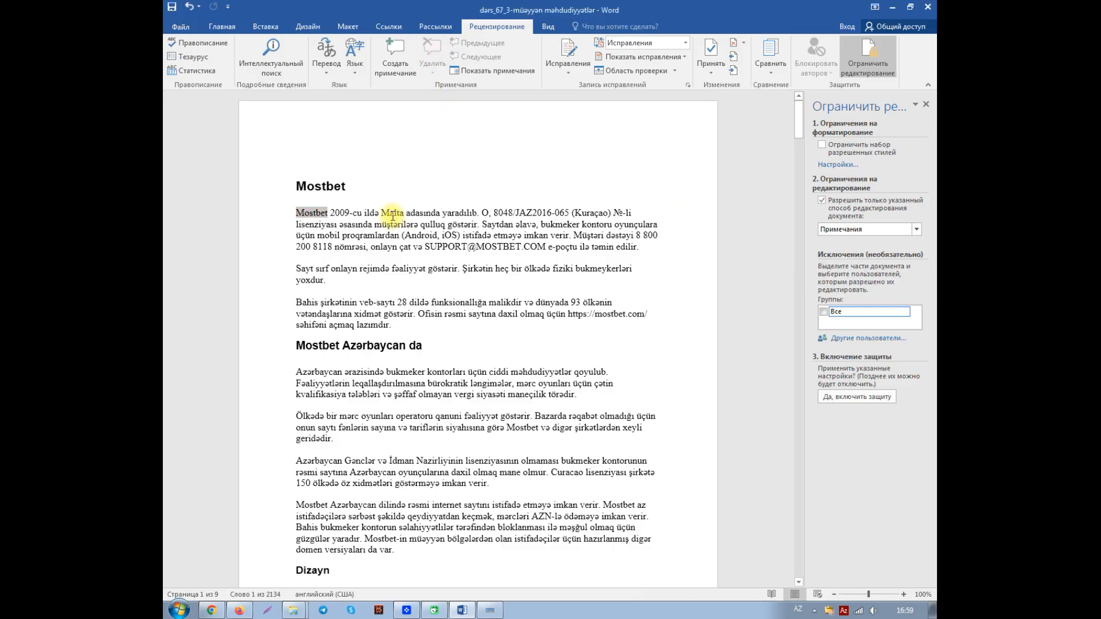
key("Left")
key("Right")
key("shift+Right")
key("shift+Right")
key("shift+Right")
key("shift+Right")
type("Free")
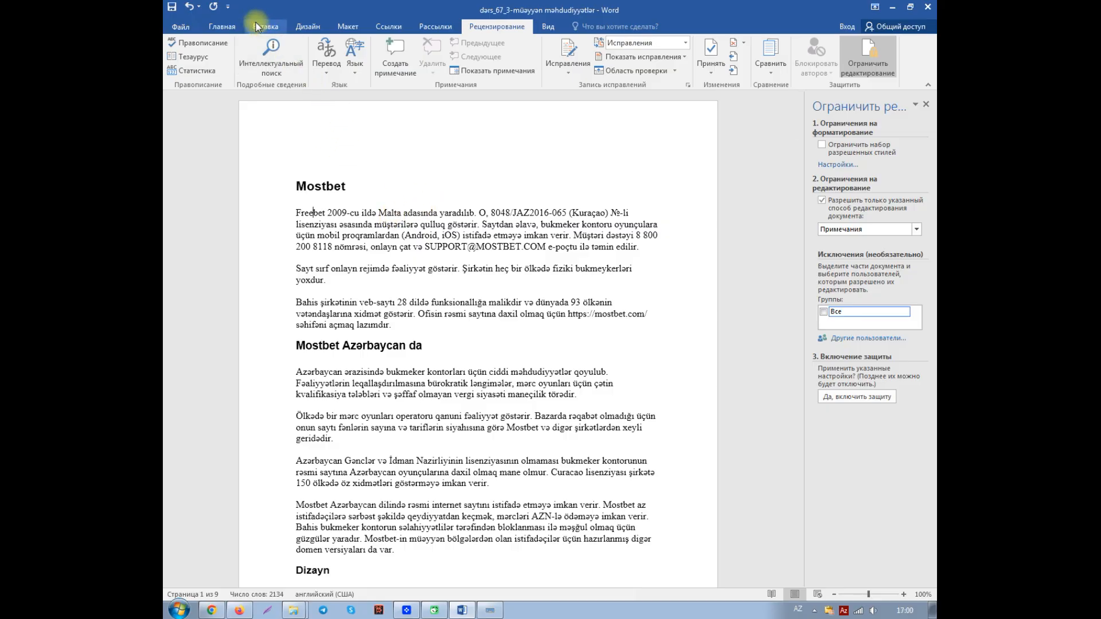
left_click(925, 103)
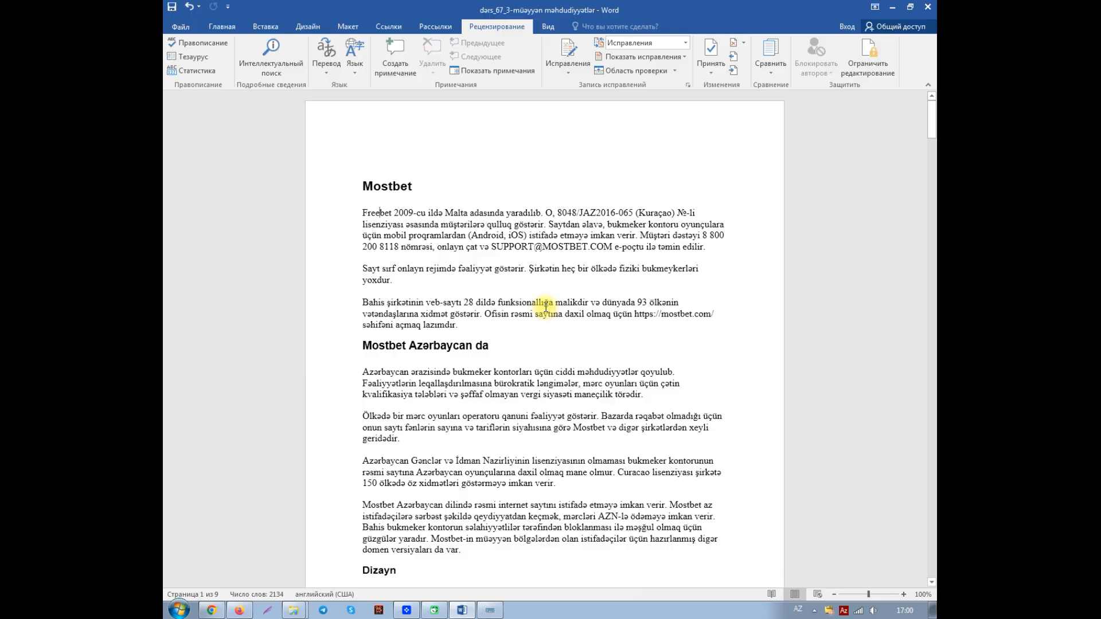
Step: Reopen the editing-restriction settings and review the available types of permitted editing, leaving Примечания selected
left_click(865, 68)
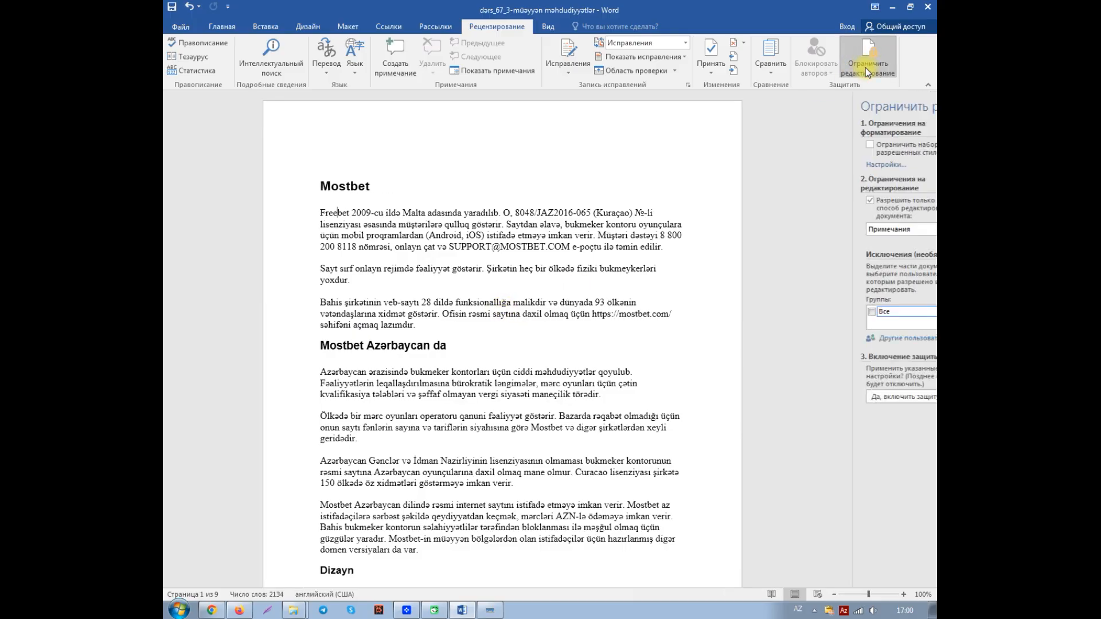
left_click(882, 230)
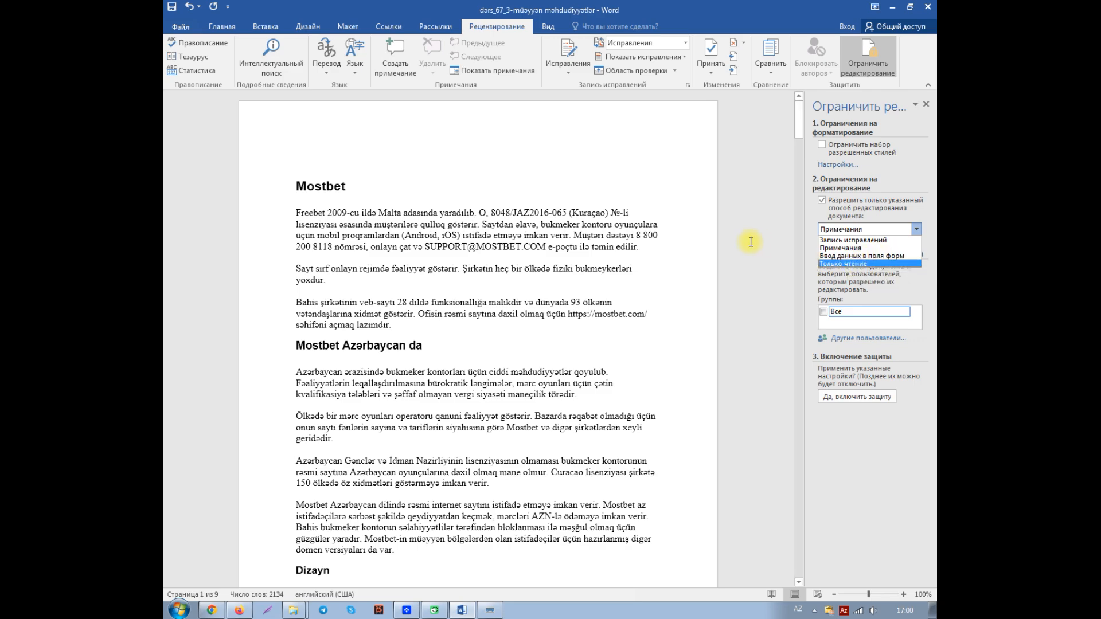
left_click(763, 208)
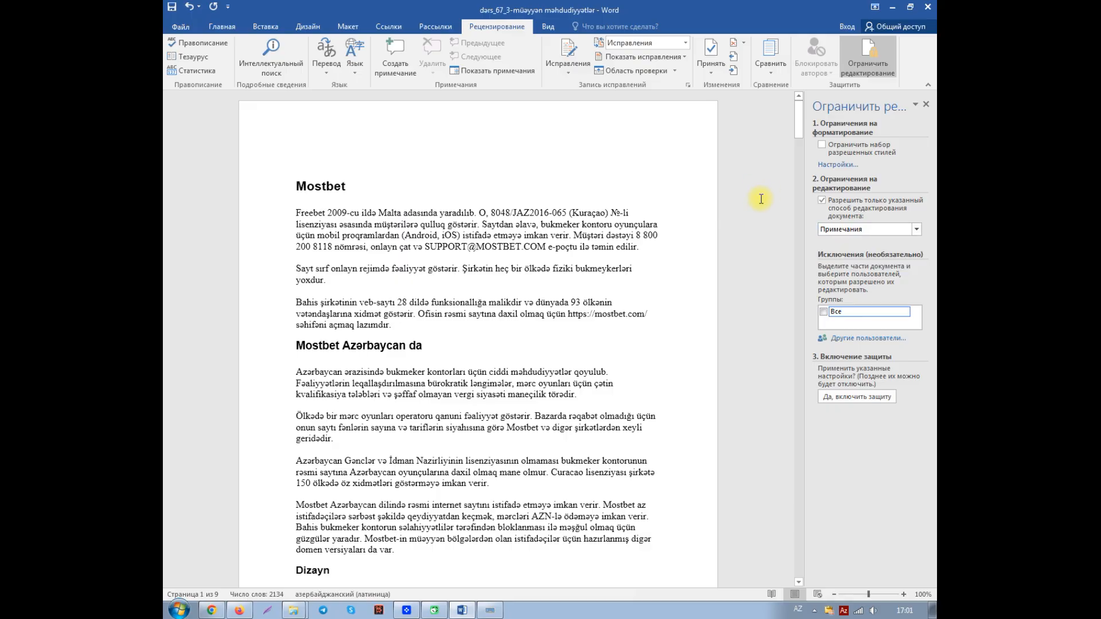